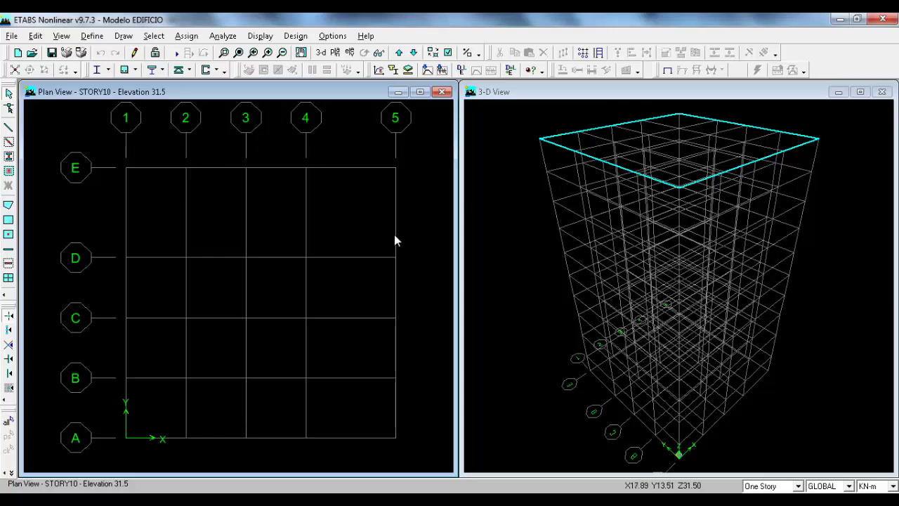
- Display the STORY1 level in the plan view
{"action": "left_click", "coordinate": [334, 53]}
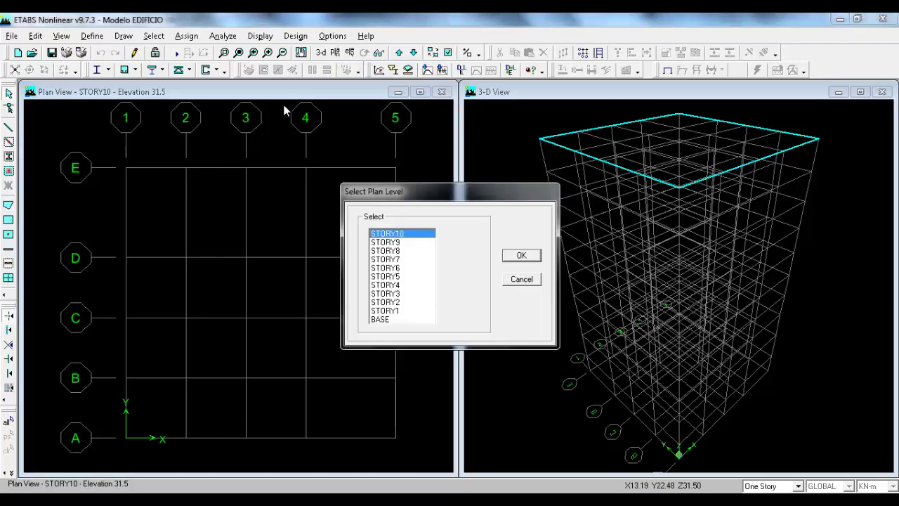
{"action": "key", "text": "Return"}
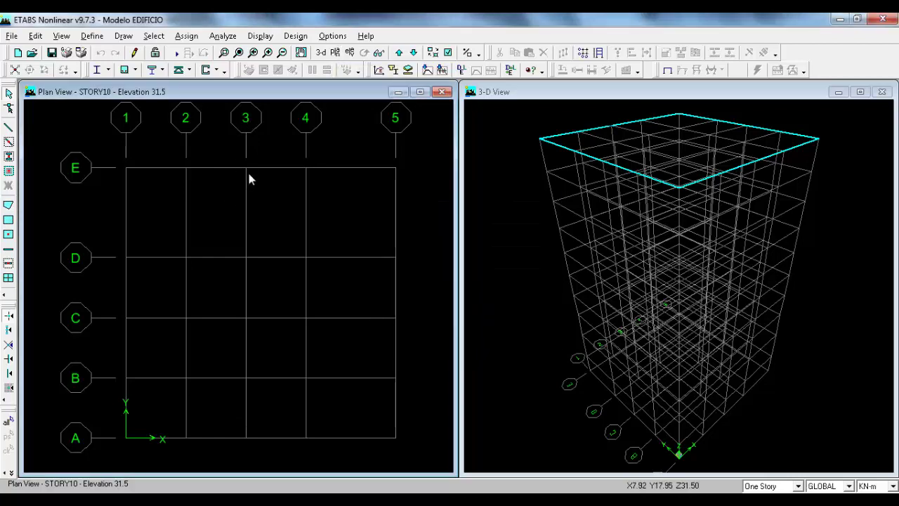
{"action": "left_click", "coordinate": [335, 53]}
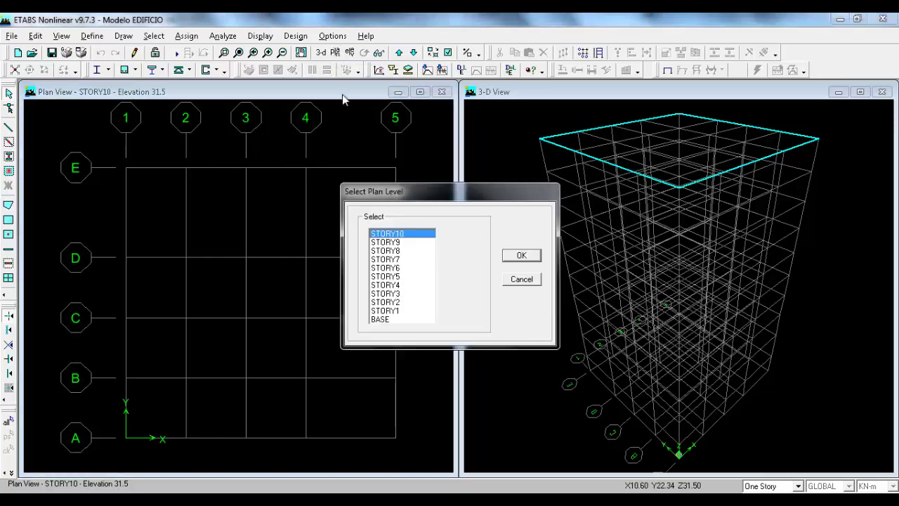
{"action": "left_click", "coordinate": [390, 310]}
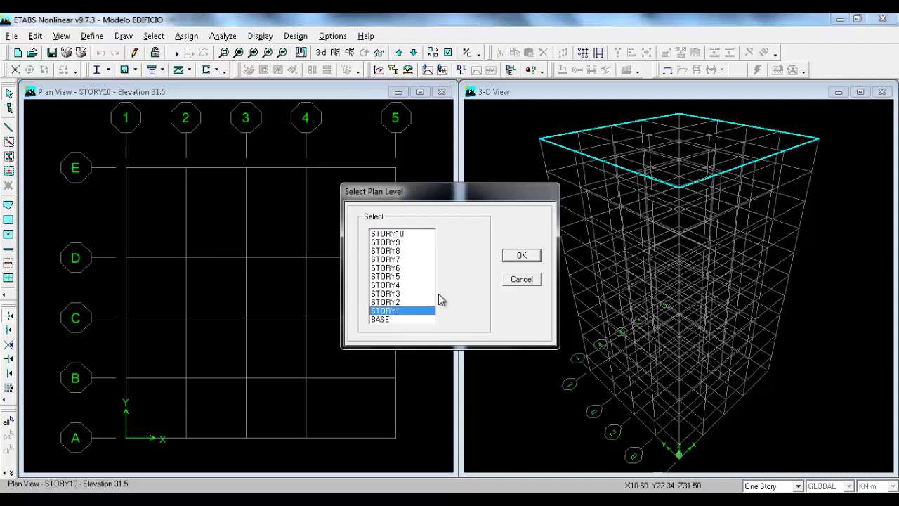
{"action": "left_click", "coordinate": [520, 256]}
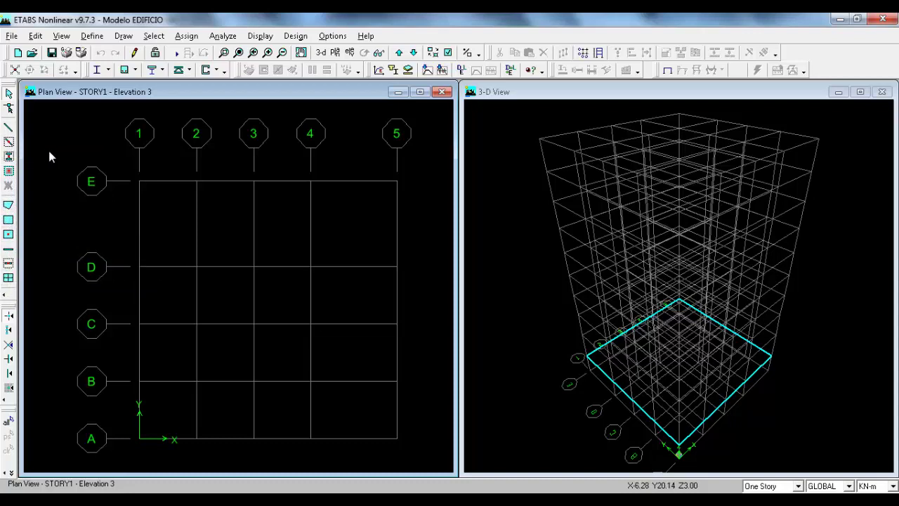
- Set up column drawing in plan with the COL50X50 section and have it apply to All Stories
{"action": "left_click", "coordinate": [9, 157]}
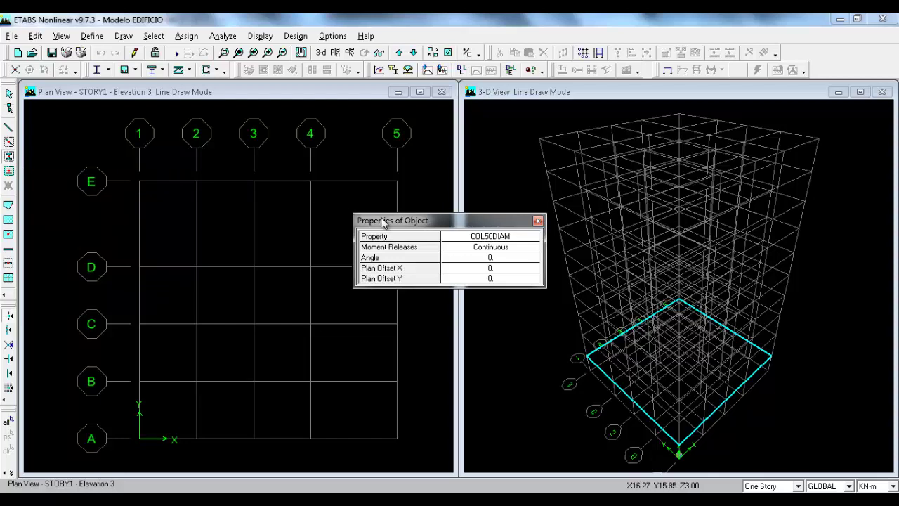
{"action": "left_click", "coordinate": [463, 239]}
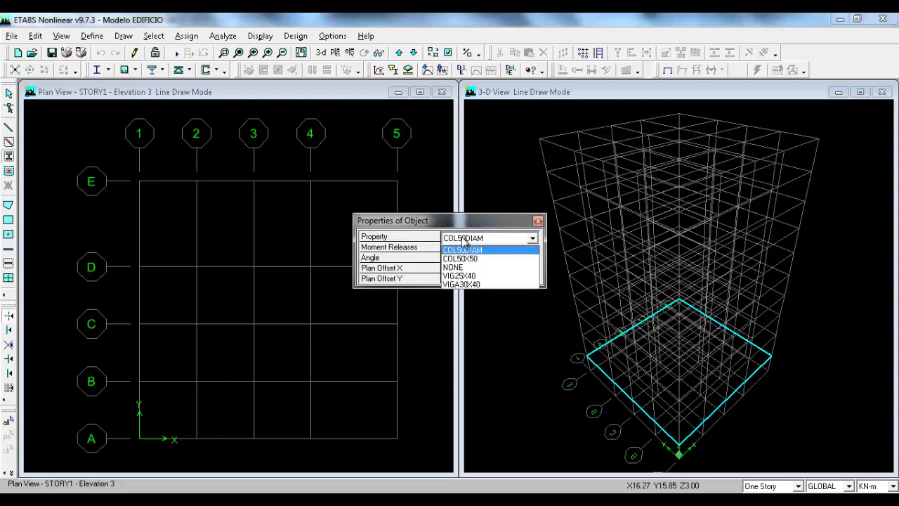
{"action": "left_click", "coordinate": [460, 259]}
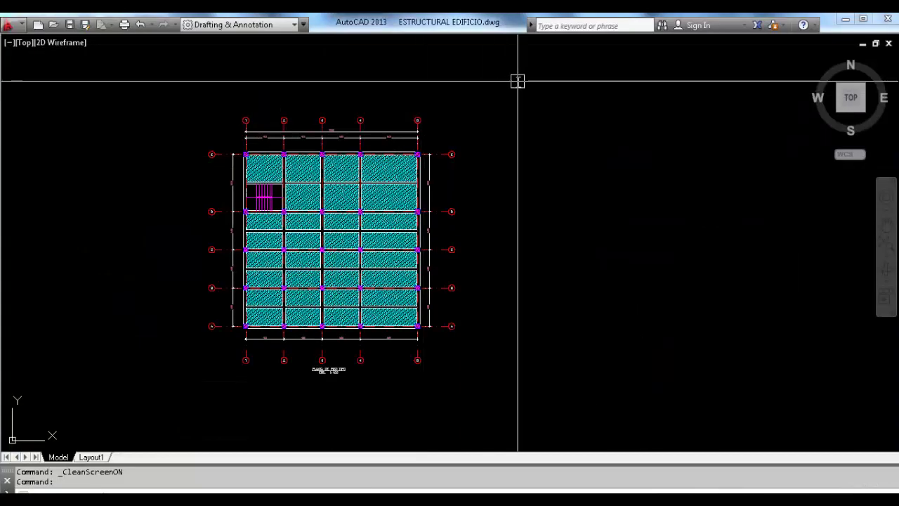
{"action": "scroll", "coordinate": [337, 189], "scroll_direction": "up", "scroll_amount": 2}
{"action": "middle_click_drag", "start_coordinate": [572, 385], "coordinate": [564, 377]}
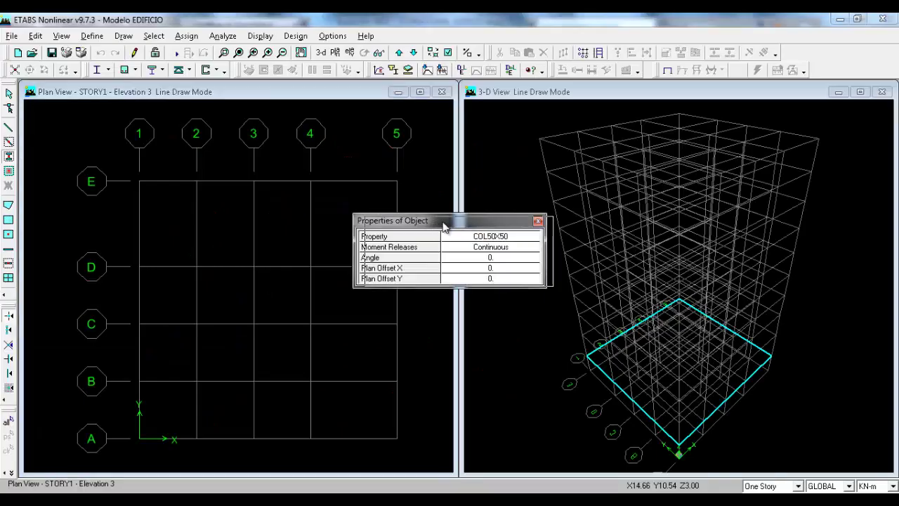
{"action": "left_click_drag", "start_coordinate": [445, 225], "coordinate": [517, 211]}
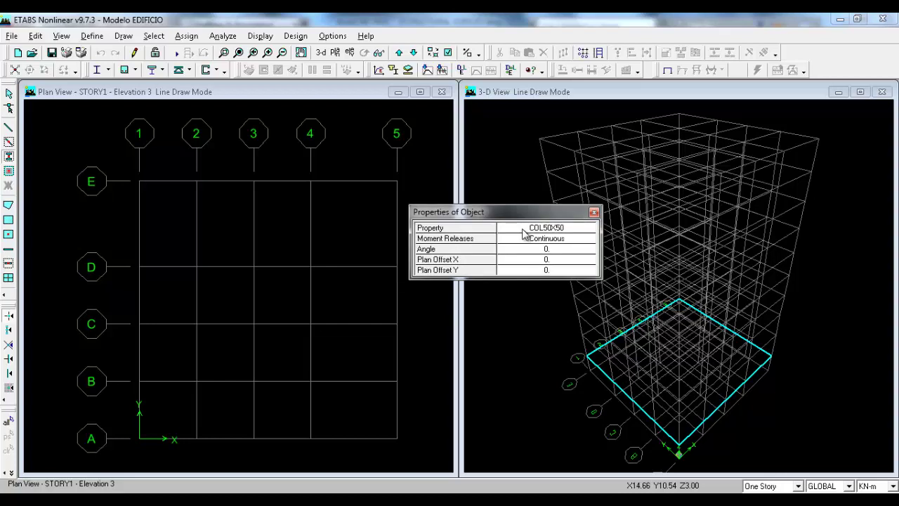
{"action": "left_click", "coordinate": [557, 254]}
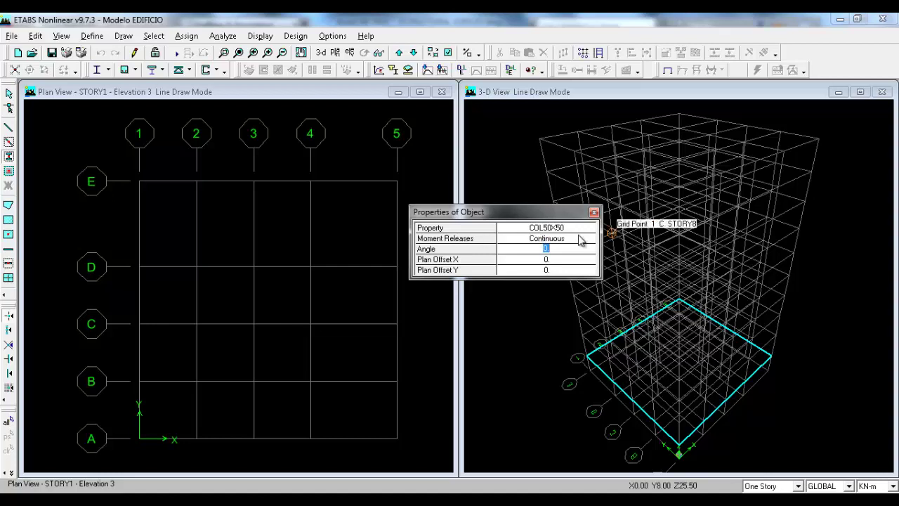
{"action": "left_click", "coordinate": [153, 203]}
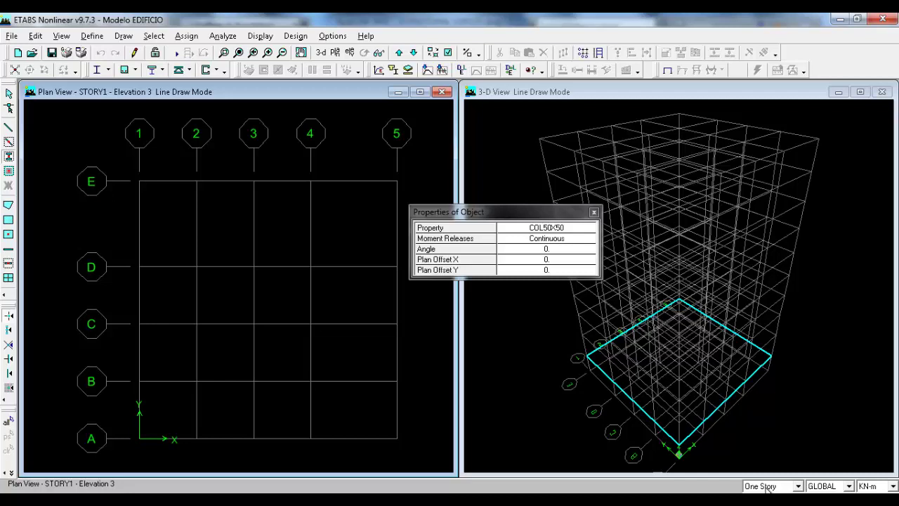
{"action": "left_click", "coordinate": [767, 488]}
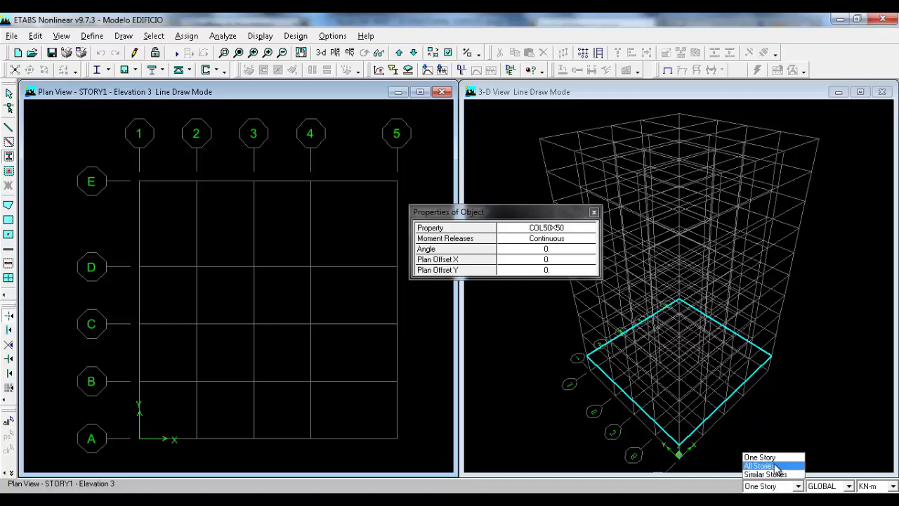
{"action": "left_click", "coordinate": [773, 466]}
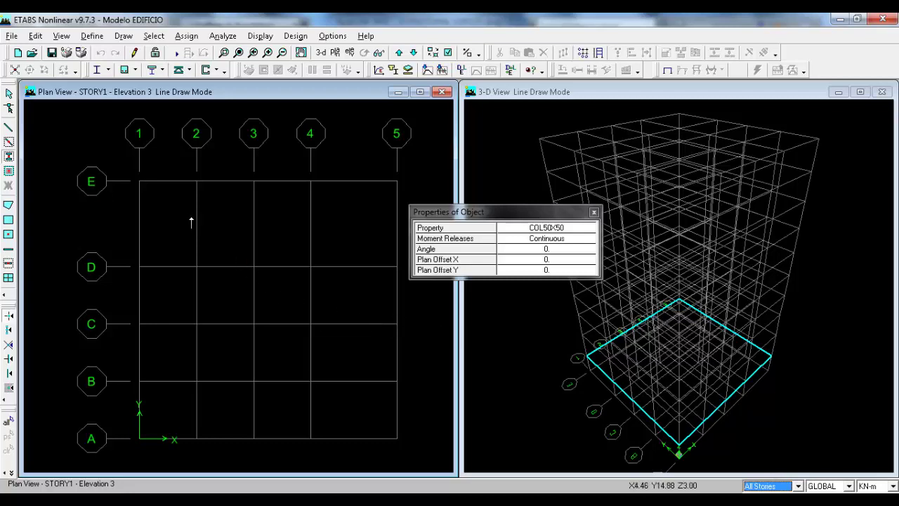
- Place COL50X50 columns at grid points 1 to 5 on axis E, and at all intersections of axes A to D with one window
{"action": "left_click", "coordinate": [139, 182]}
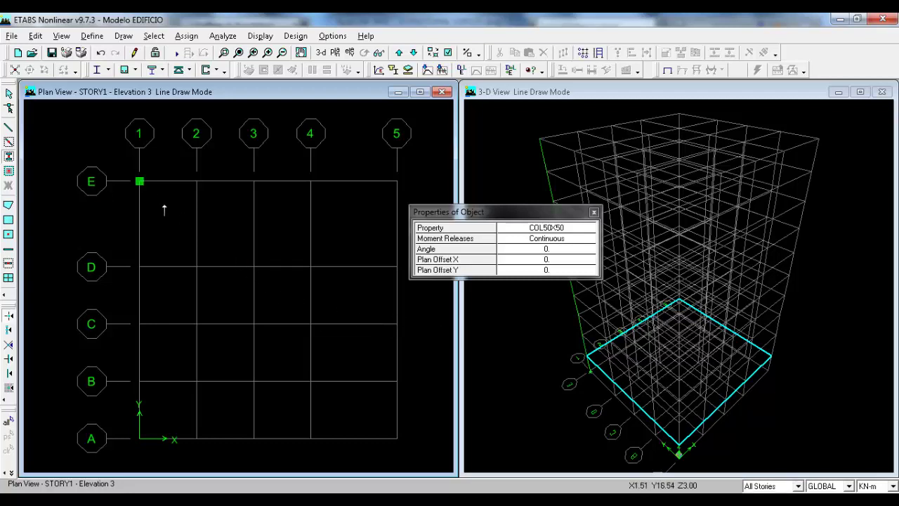
{"action": "left_click", "coordinate": [196, 181]}
{"action": "left_click", "coordinate": [254, 182]}
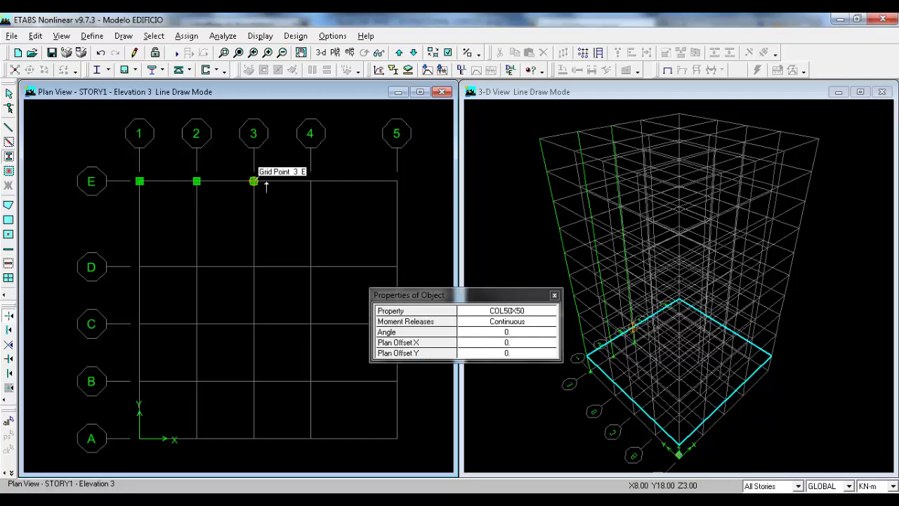
{"action": "left_click", "coordinate": [311, 182]}
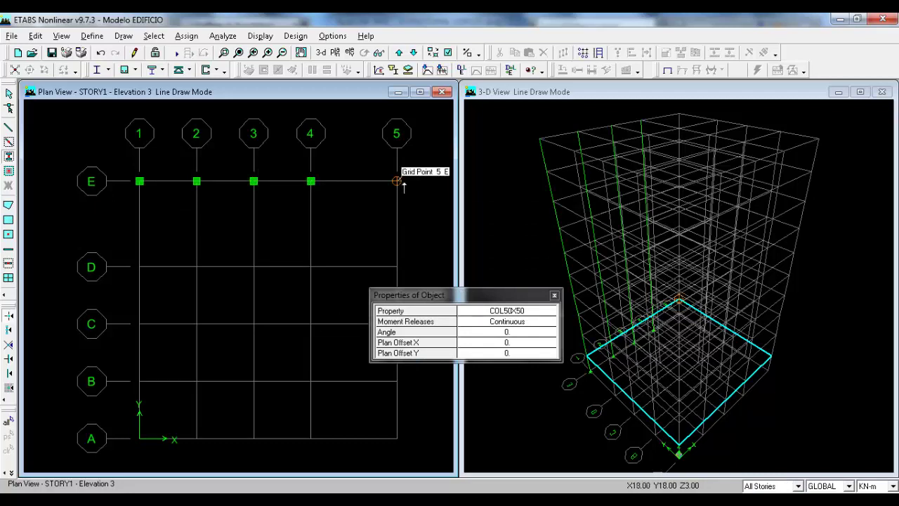
{"action": "left_click", "coordinate": [397, 181]}
{"action": "mouse_move", "coordinate": [421, 295]}
{"action": "left_mouse_down"}
{"action": "mouse_move", "coordinate": [465, 251]}
{"action": "mouse_move", "coordinate": [467, 381]}
{"action": "left_mouse_up"}
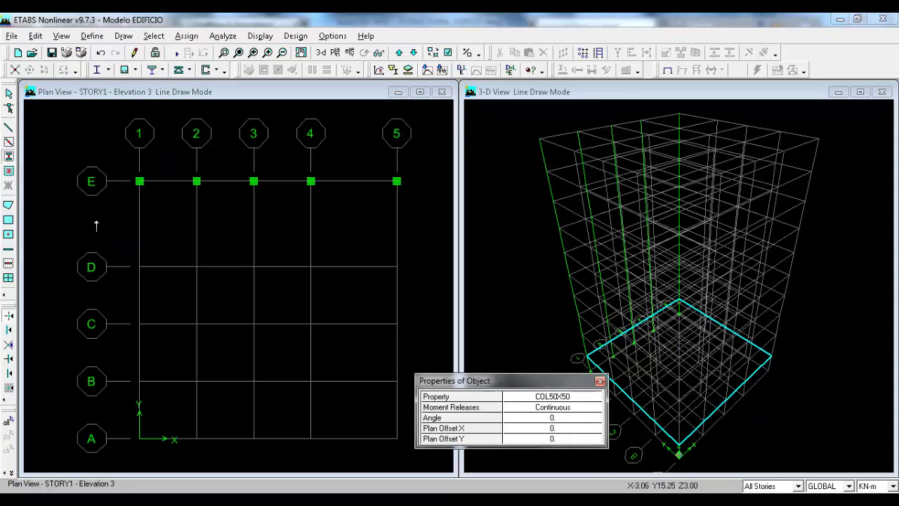
{"action": "mouse_move", "coordinate": [96, 220]}
{"action": "left_mouse_down"}
{"action": "mouse_move", "coordinate": [160, 321]}
{"action": "mouse_move", "coordinate": [265, 426]}
{"action": "mouse_move", "coordinate": [405, 462]}
{"action": "left_mouse_up"}
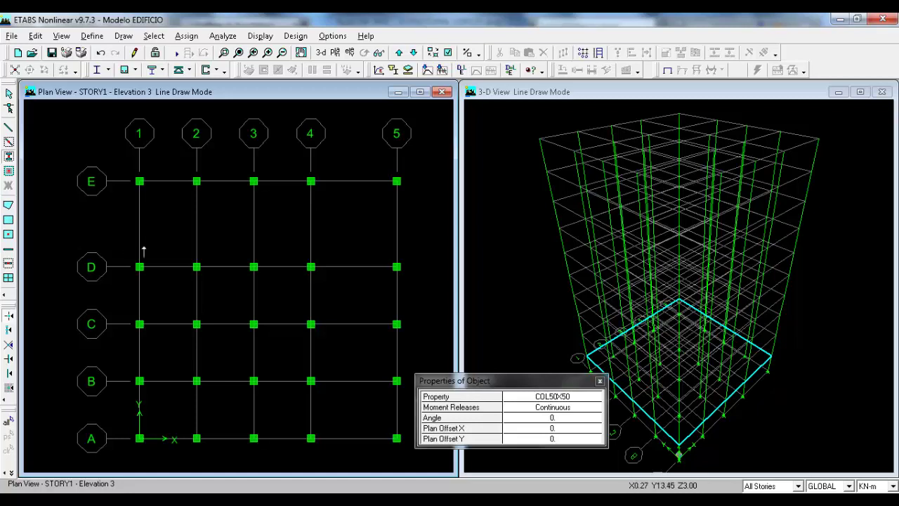
{"action": "key", "text": "Escape"}
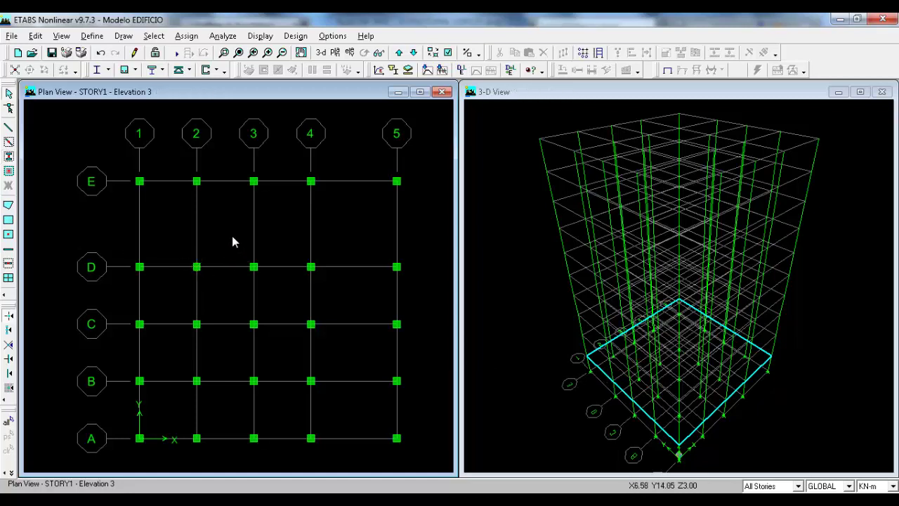
- Delete the column at grid point 3-D on all stories and place a COL50DIAM column there instead
{"action": "left_click_drag", "start_coordinate": [232, 235], "coordinate": [274, 291]}
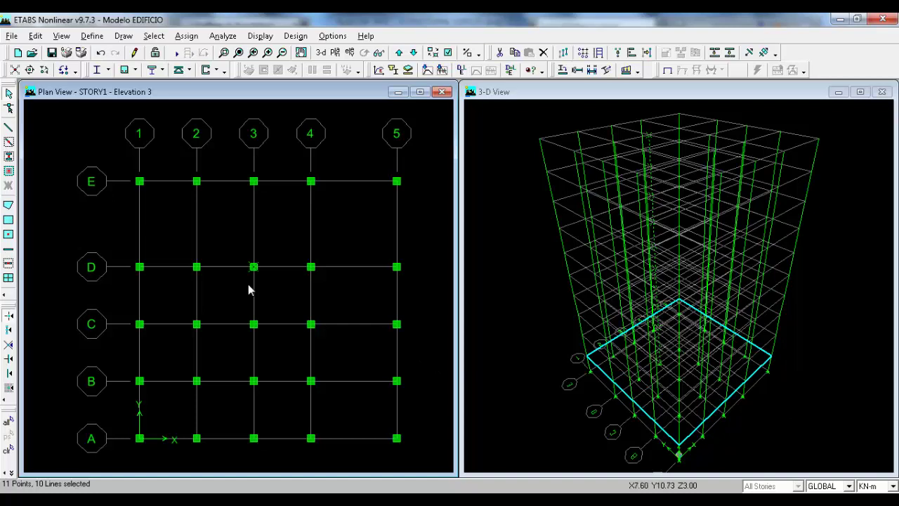
{"action": "key", "text": "Delete"}
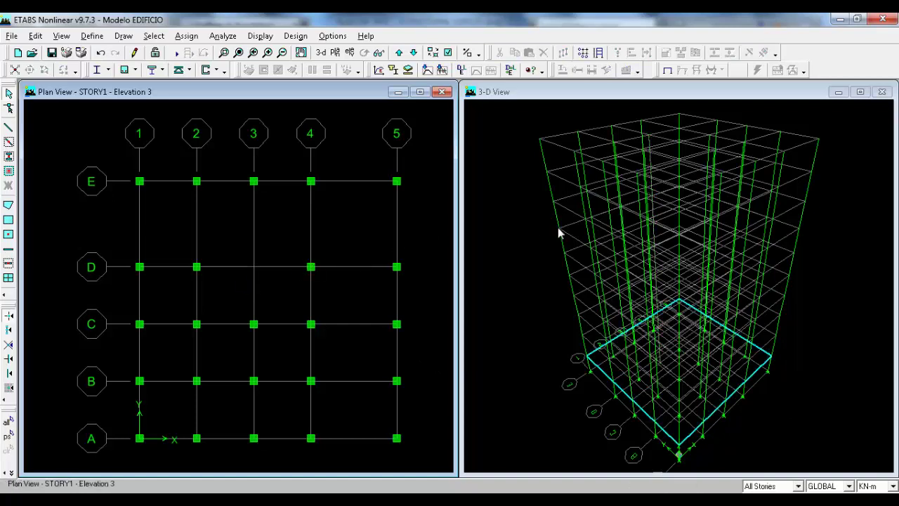
{"action": "left_click", "coordinate": [8, 156]}
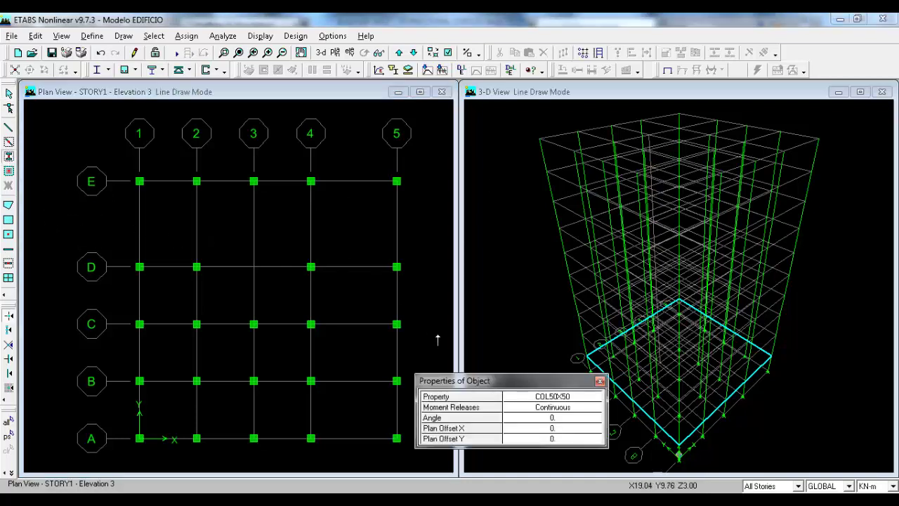
{"action": "left_click", "coordinate": [557, 401]}
{"action": "left_click", "coordinate": [558, 399]}
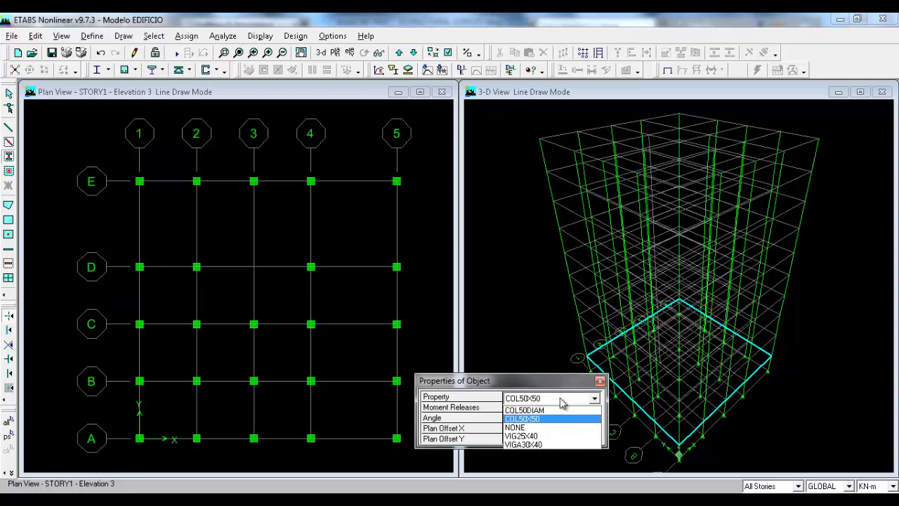
{"action": "left_click", "coordinate": [540, 411]}
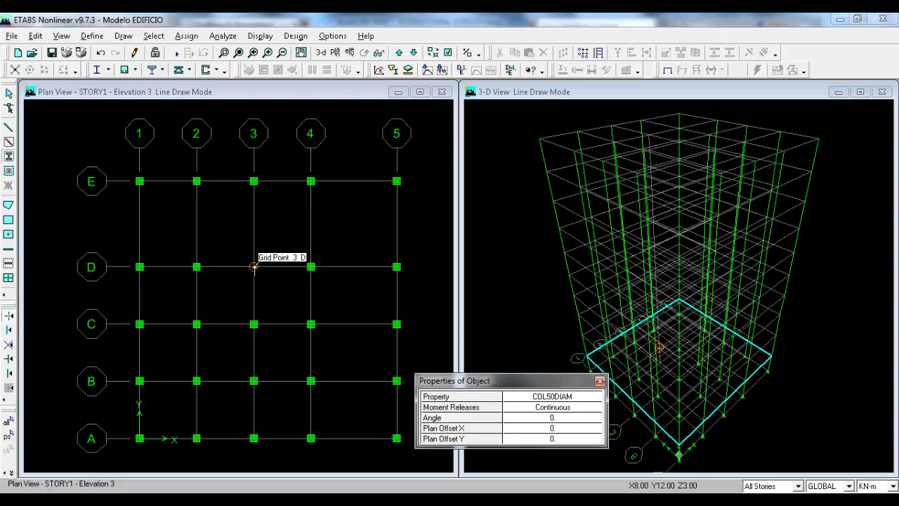
{"action": "left_click", "coordinate": [254, 266]}
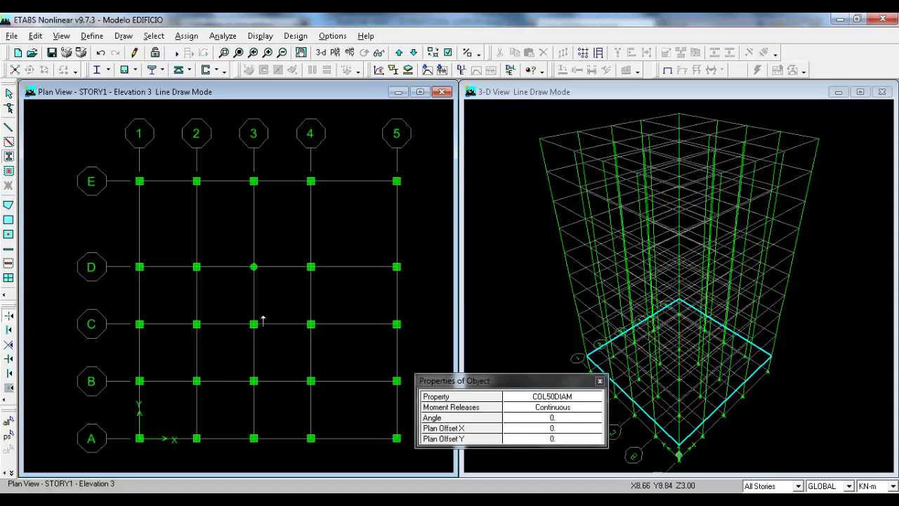
{"action": "key", "text": "Escape"}
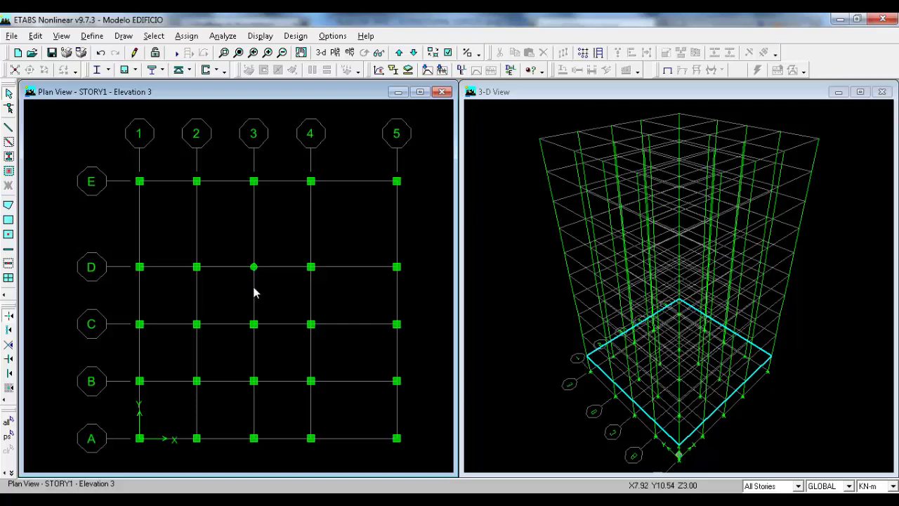
- Display the elevation view of grid line 1 and delete its full-height column line on axis E
{"action": "left_click", "coordinate": [350, 53]}
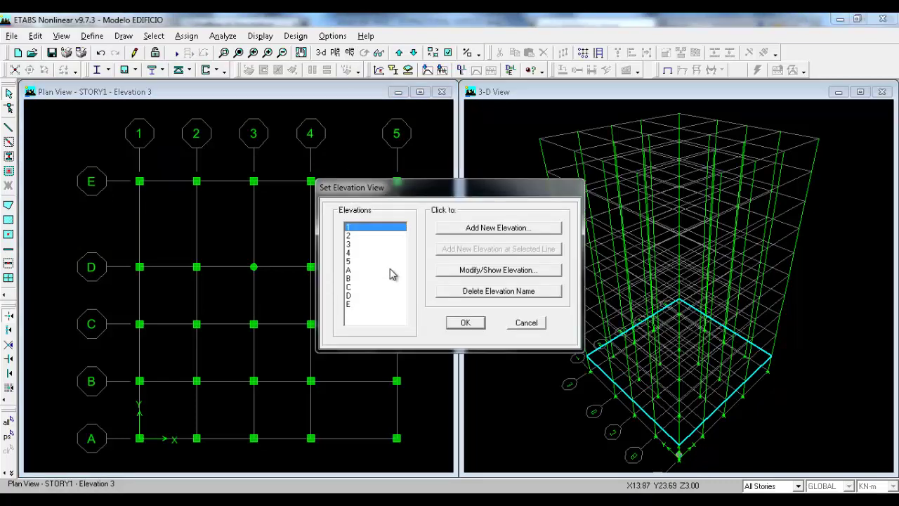
{"action": "left_click", "coordinate": [457, 324]}
{"action": "left_click", "coordinate": [314, 162]}
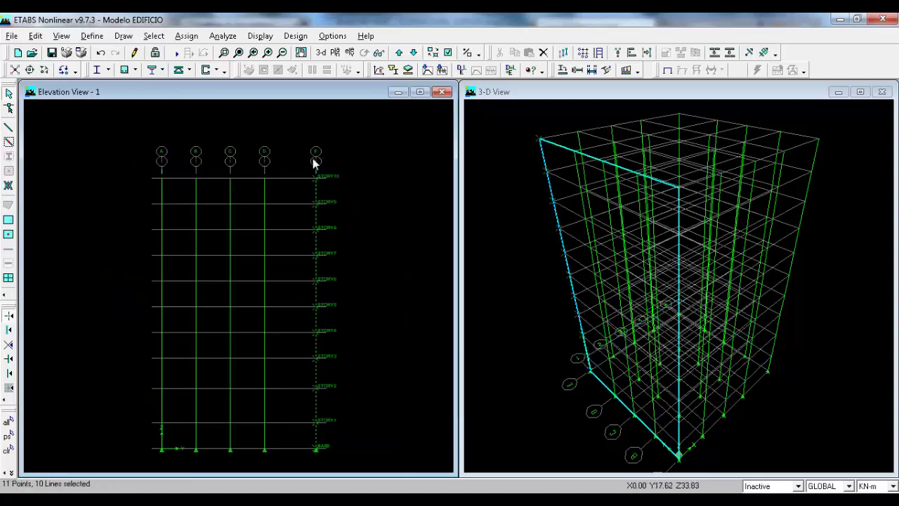
{"action": "left_click", "coordinate": [315, 157]}
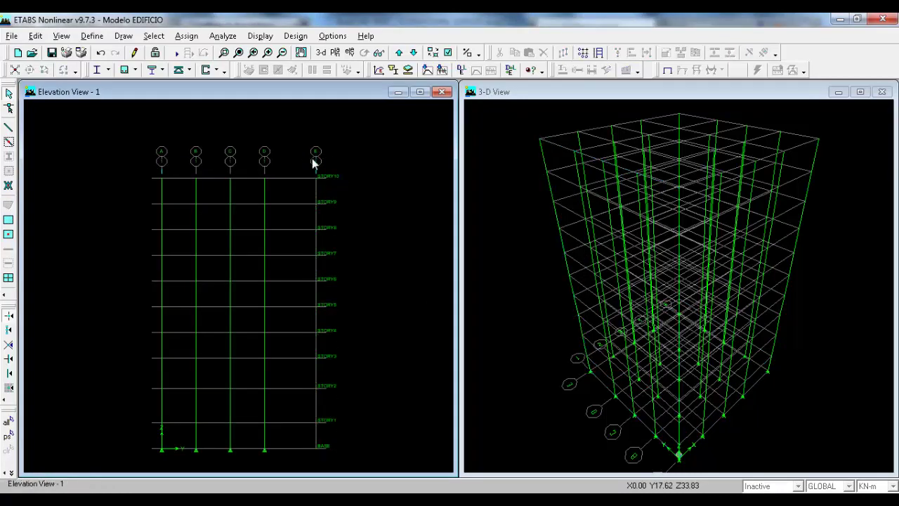
{"action": "left_click", "coordinate": [759, 486]}
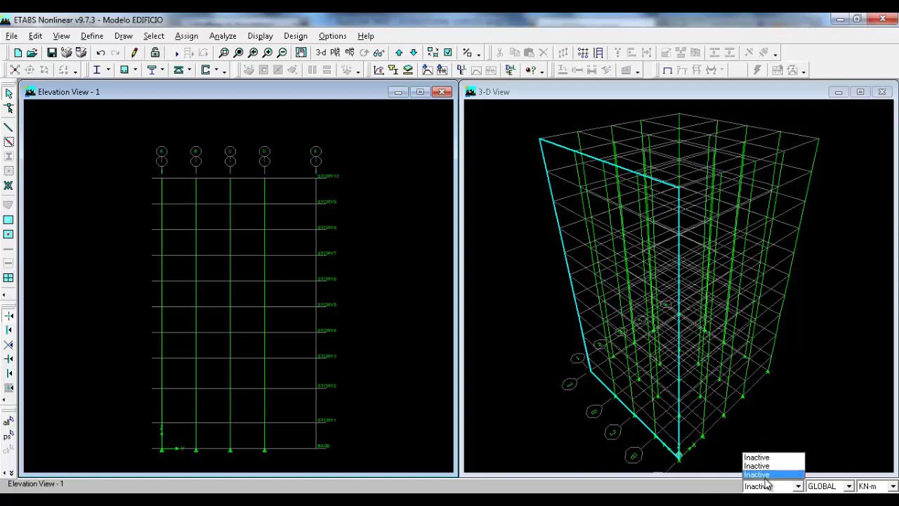
{"action": "left_click", "coordinate": [768, 485]}
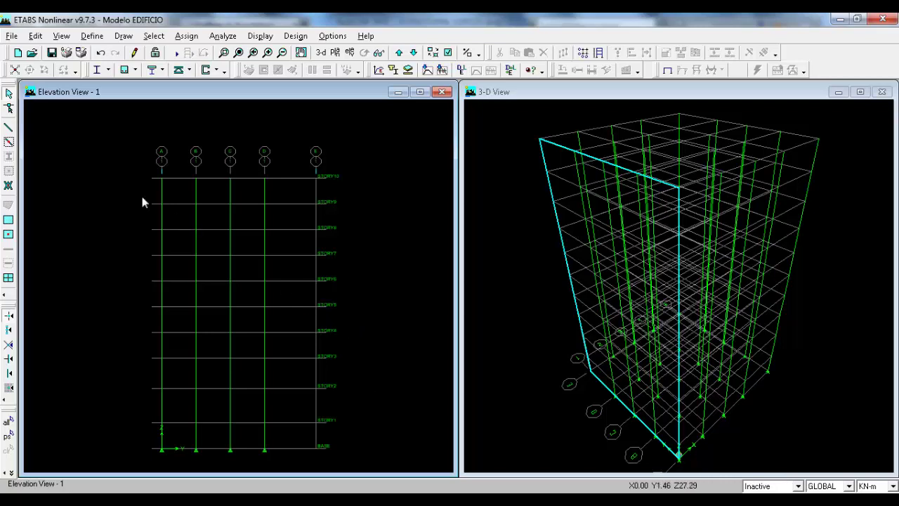
- Draw a COL50X50 column on axis E of elevation 1 between BASE and STORY1 with the single-segment line tool
{"action": "left_click", "coordinate": [9, 142]}
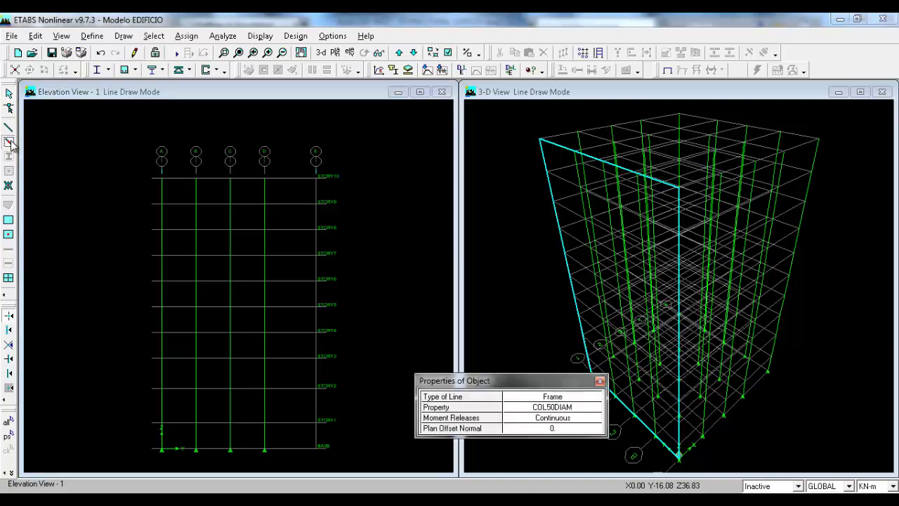
{"action": "left_click", "coordinate": [525, 408]}
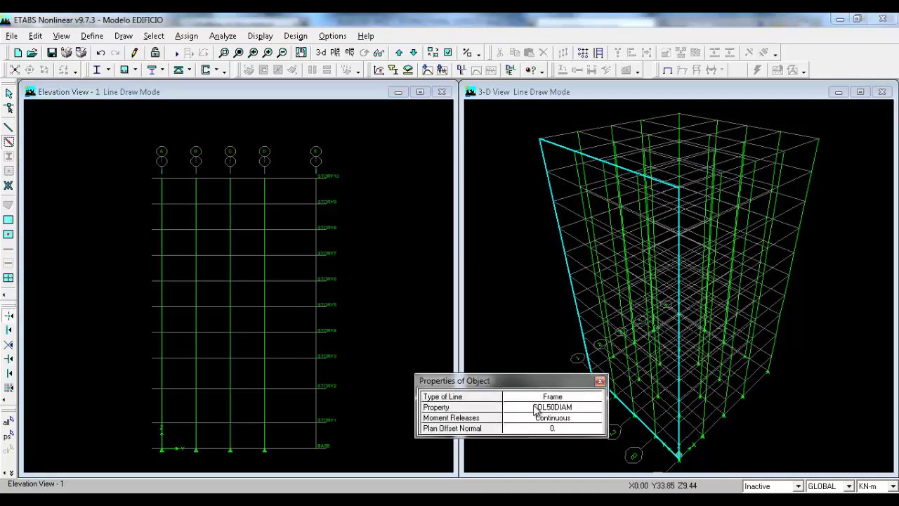
{"action": "left_click", "coordinate": [533, 407]}
{"action": "left_click", "coordinate": [536, 426]}
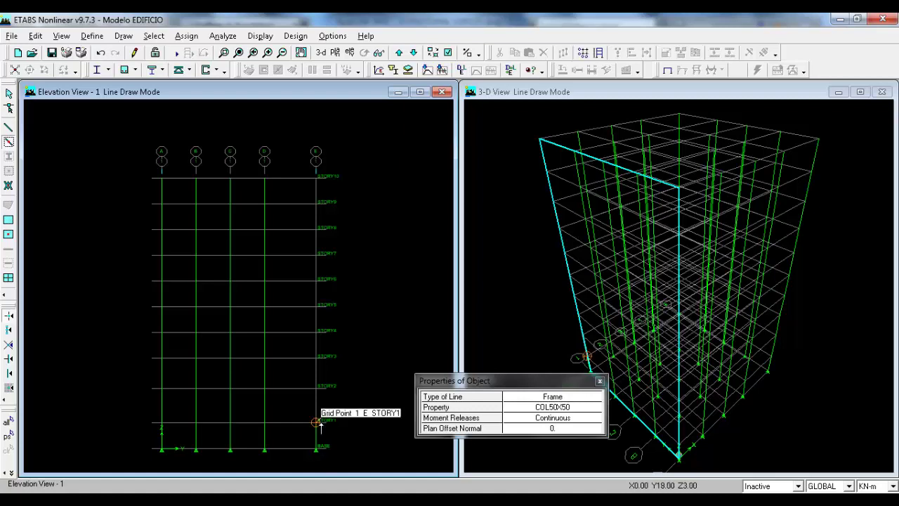
- Draw COL50X50 columns story by story on axis E of elevation 1, from STORY1 up to STORY10, with Draw Lines
{"action": "left_click", "coordinate": [11, 129]}
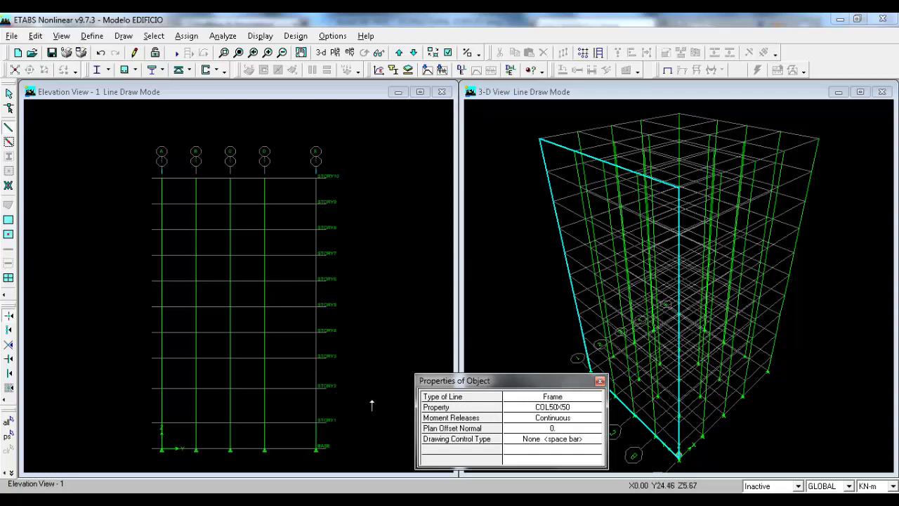
{"action": "left_click", "coordinate": [316, 422]}
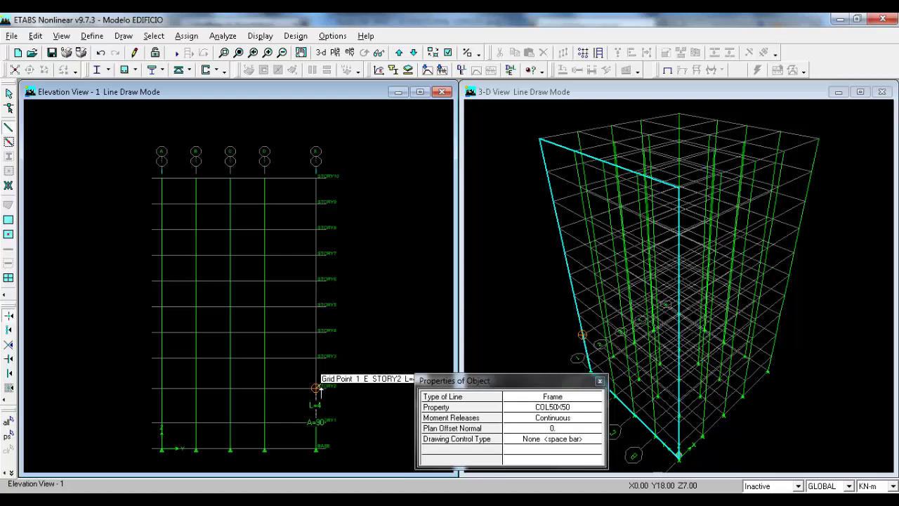
{"action": "left_click", "coordinate": [316, 387]}
{"action": "left_click", "coordinate": [316, 356]}
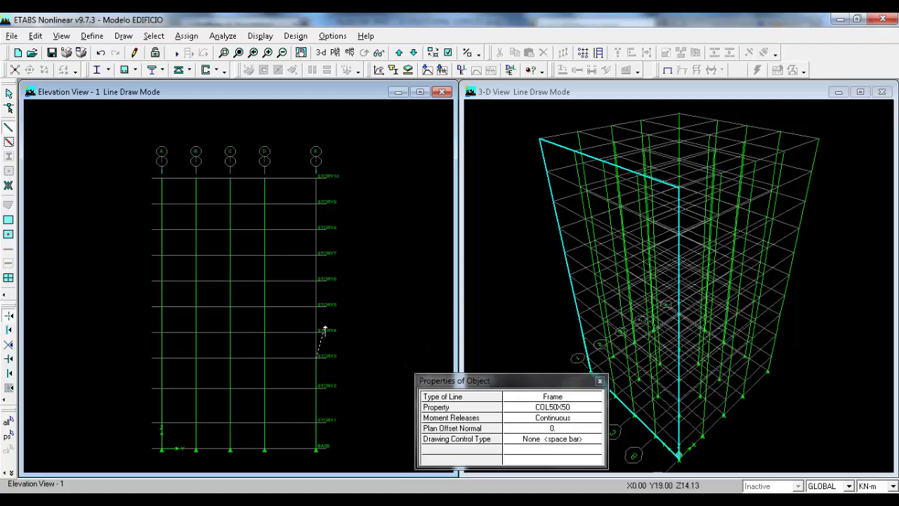
{"action": "left_click", "coordinate": [316, 330]}
{"action": "left_click", "coordinate": [316, 305]}
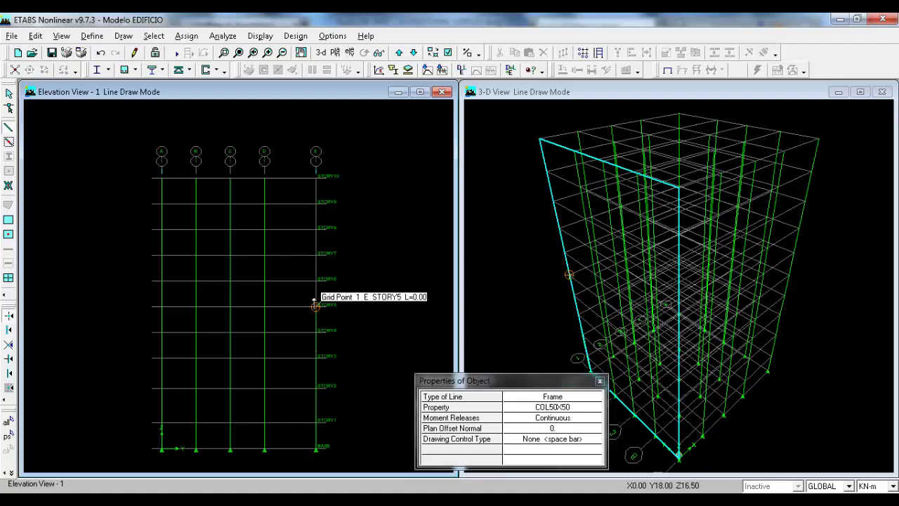
{"action": "left_click", "coordinate": [316, 280]}
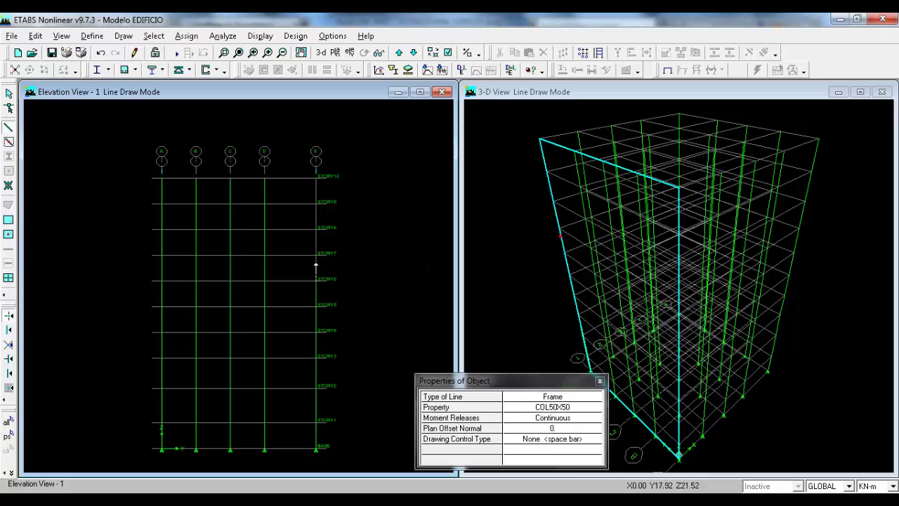
{"action": "left_click", "coordinate": [316, 254]}
{"action": "left_click", "coordinate": [316, 230]}
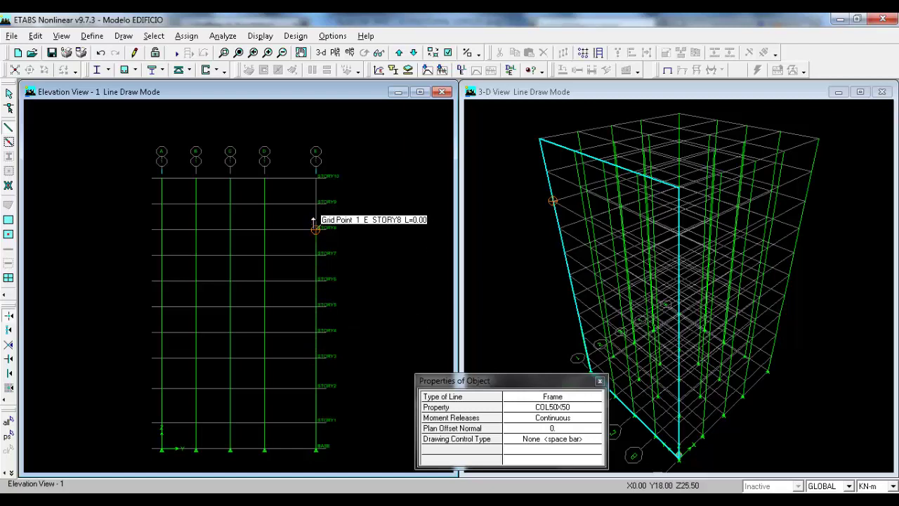
{"action": "left_click", "coordinate": [316, 204]}
{"action": "left_click", "coordinate": [315, 178]}
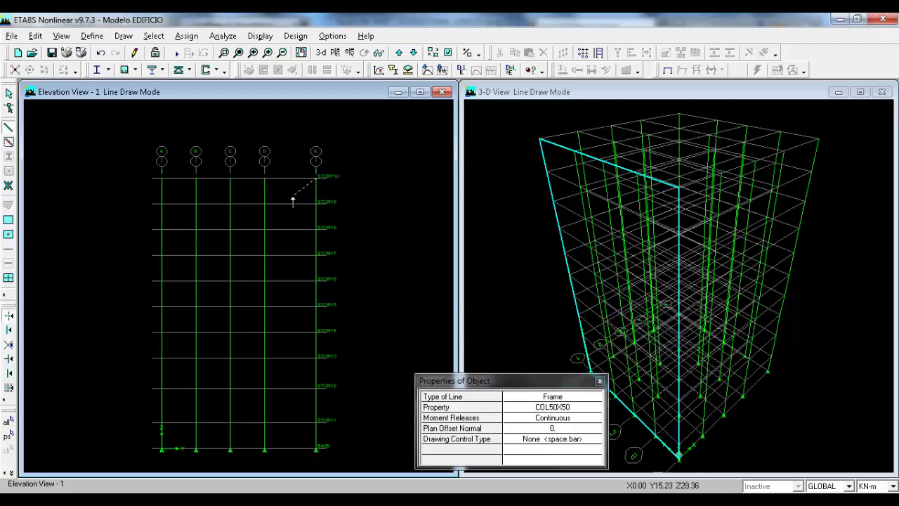
{"action": "right_click", "coordinate": [292, 197]}
{"action": "key", "text": "Escape"}
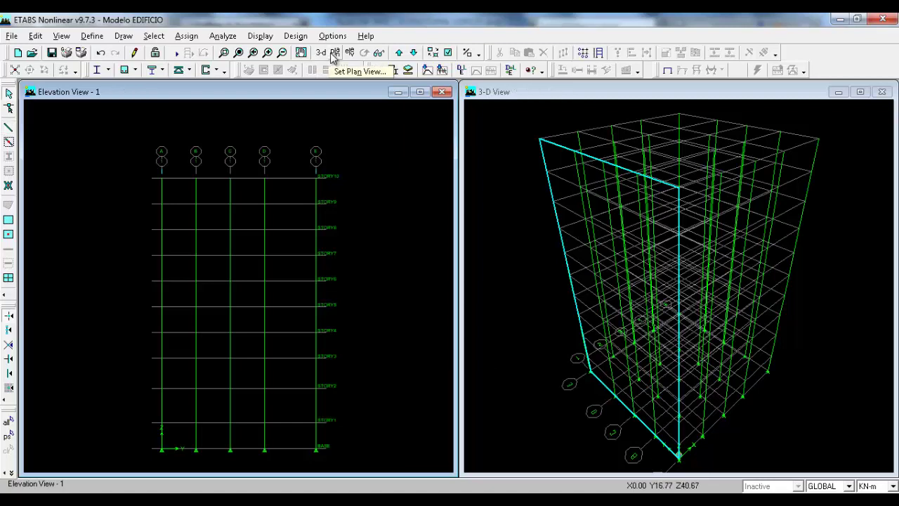
- Display the plan view of STORY1 with the whole grid in view
{"action": "left_click", "coordinate": [333, 55]}
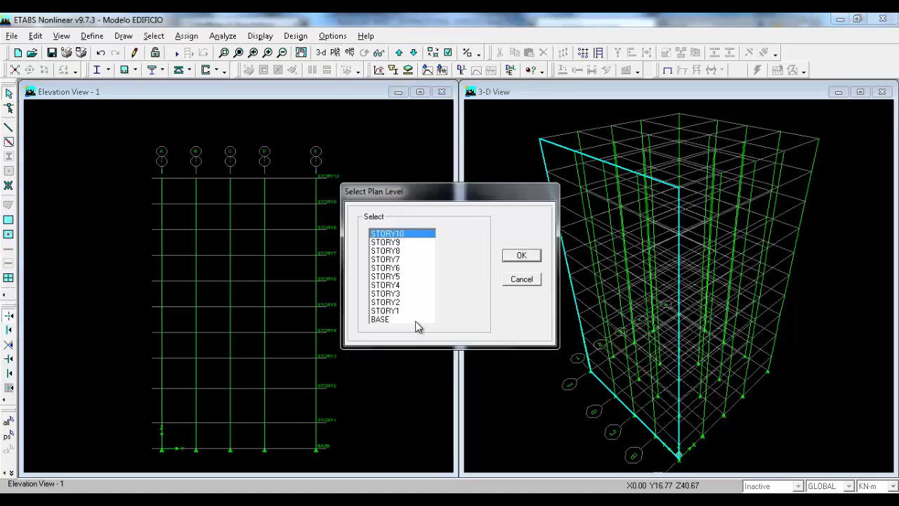
{"action": "left_click", "coordinate": [385, 310]}
{"action": "left_click", "coordinate": [521, 254]}
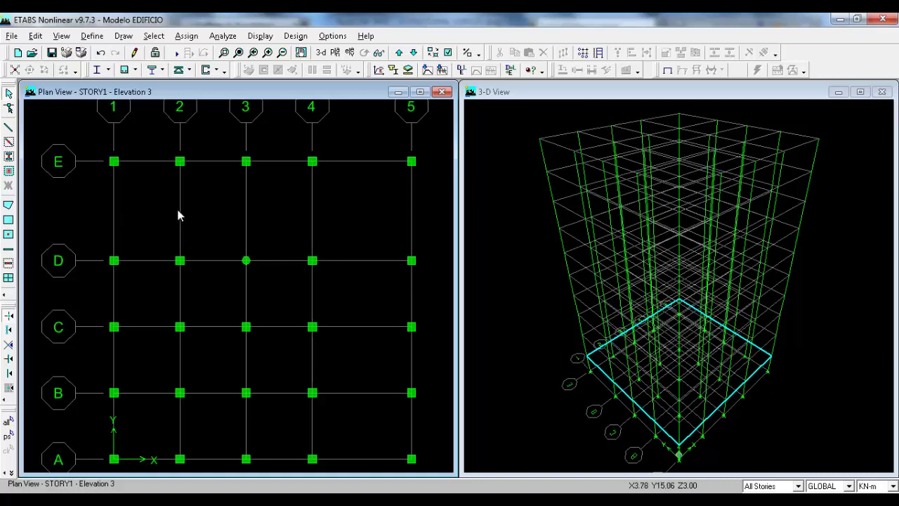
{"action": "scroll", "coordinate": [177, 214], "scroll_direction": "down", "scroll_amount": 1}
{"action": "scroll", "coordinate": [178, 215], "scroll_direction": "down", "scroll_amount": 1}
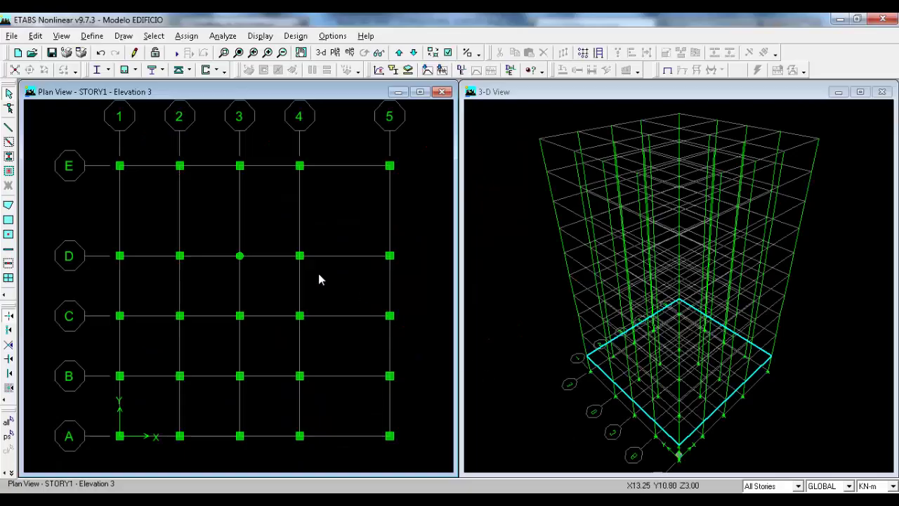
- Set up Draw Lines in the STORY1 plan with the VIGA30X40 beam section
{"action": "left_click", "coordinate": [10, 128]}
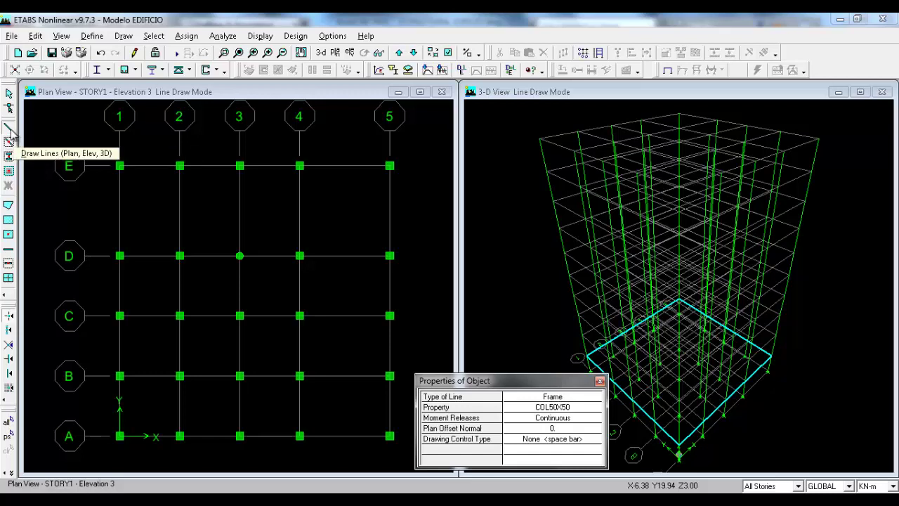
{"action": "left_click", "coordinate": [10, 131]}
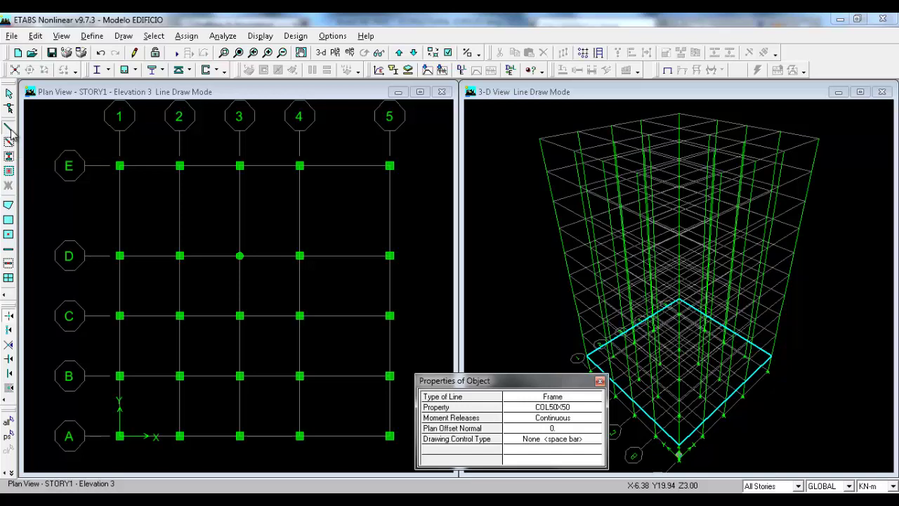
{"action": "left_click", "coordinate": [539, 412]}
{"action": "left_click", "coordinate": [594, 408]}
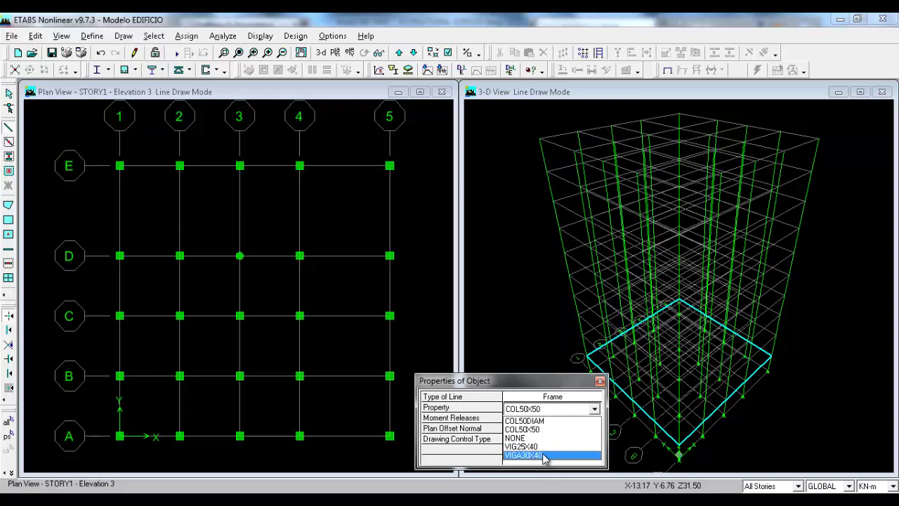
{"action": "left_click", "coordinate": [545, 456]}
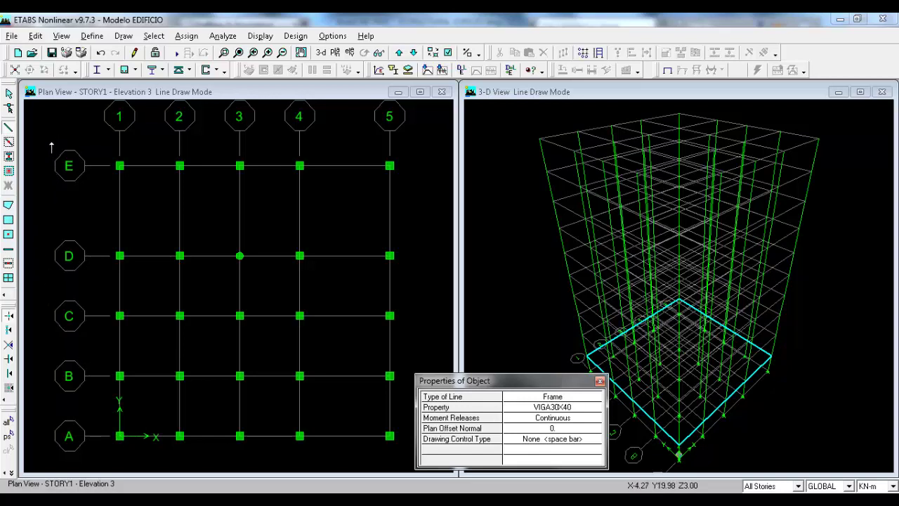
- Draw VIGA30X40 beams along all grid lines with one window, and undo them
{"action": "left_click", "coordinate": [9, 142]}
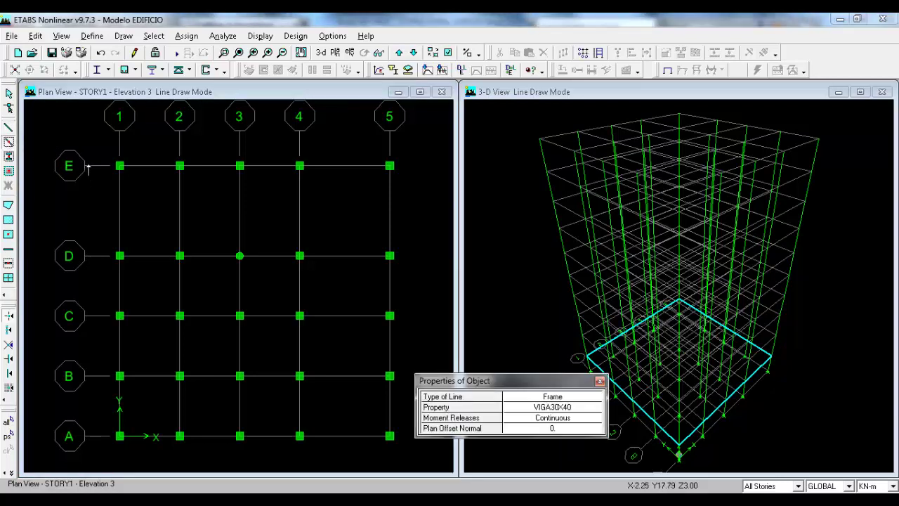
{"action": "left_click_drag", "start_coordinate": [83, 130], "coordinate": [401, 455]}
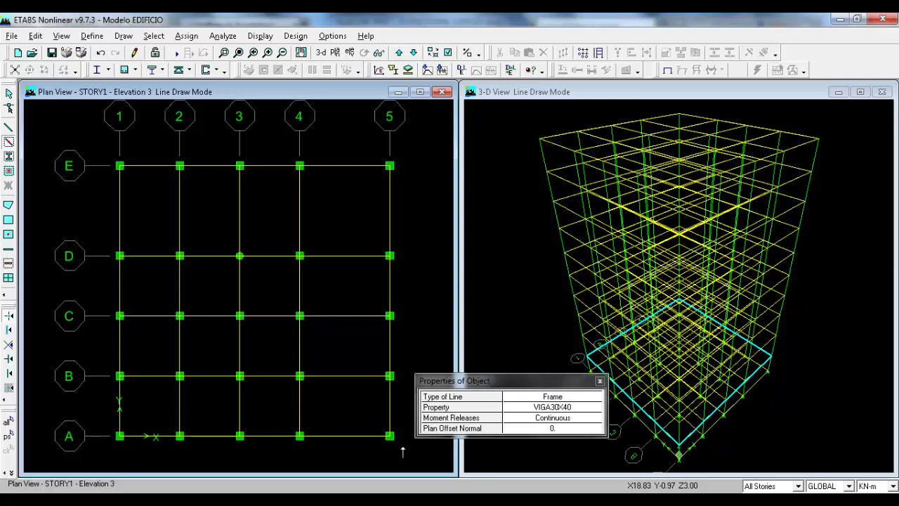
{"action": "left_click", "coordinate": [402, 452]}
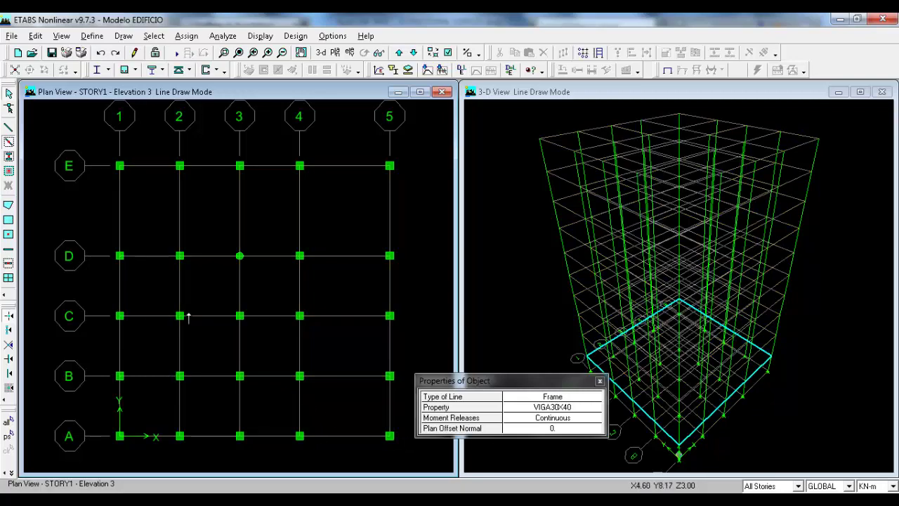
- Draw VIGA30X40 beams bay by bay along axis A from grid line 1 to 5, using Draw Lines
{"action": "left_click", "coordinate": [10, 129]}
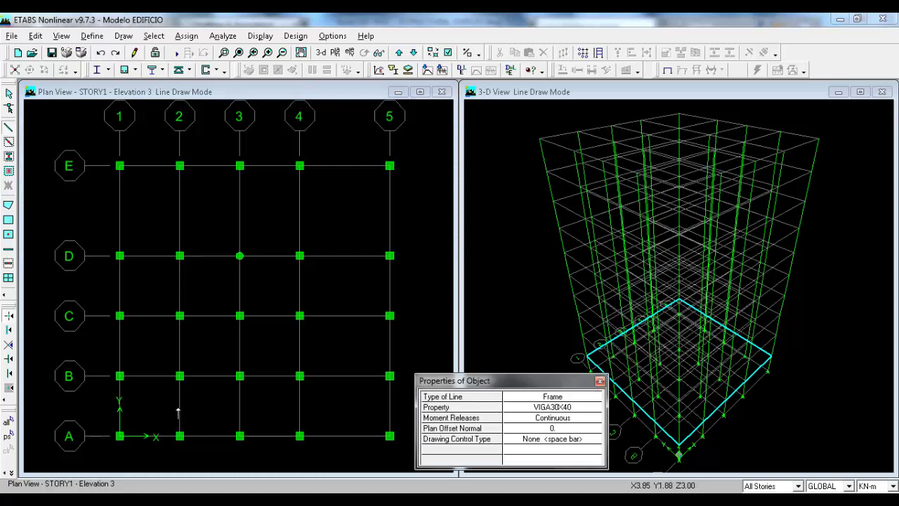
{"action": "left_click", "coordinate": [119, 436]}
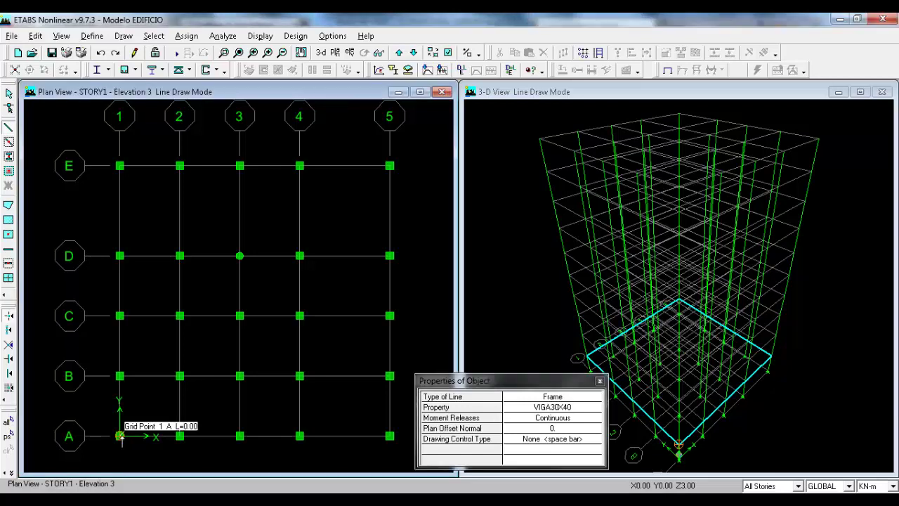
{"action": "left_click", "coordinate": [179, 436]}
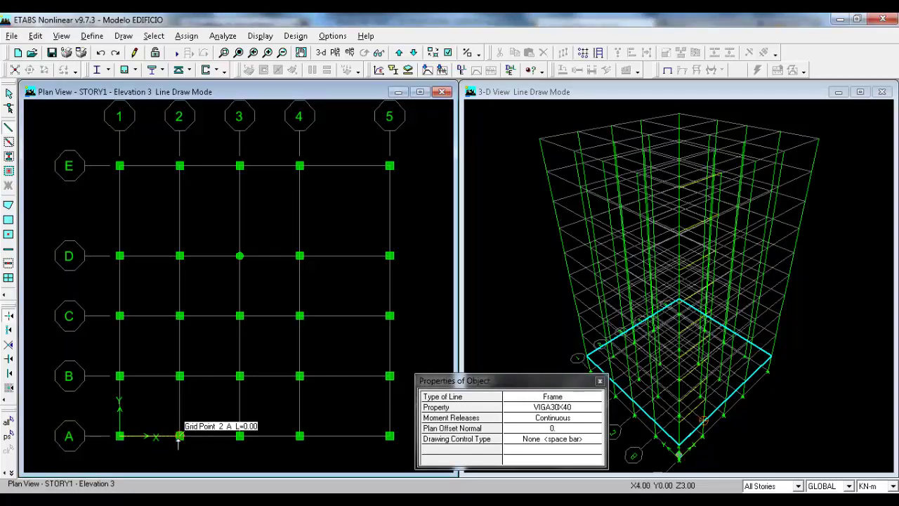
{"action": "left_click", "coordinate": [239, 436]}
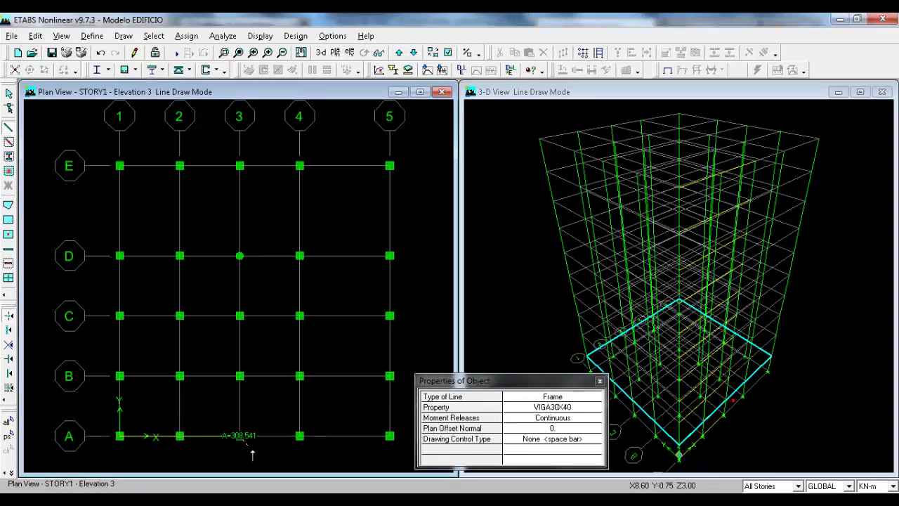
{"action": "left_click", "coordinate": [299, 437]}
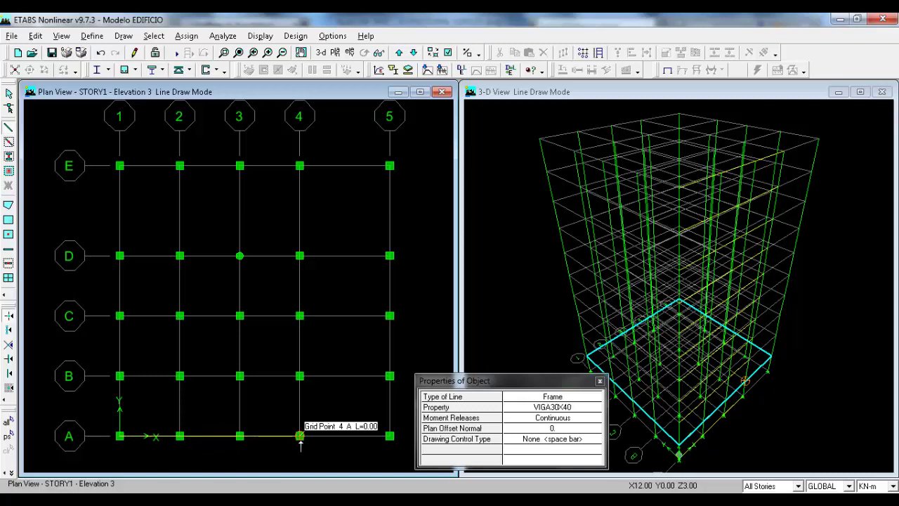
{"action": "left_click", "coordinate": [390, 436]}
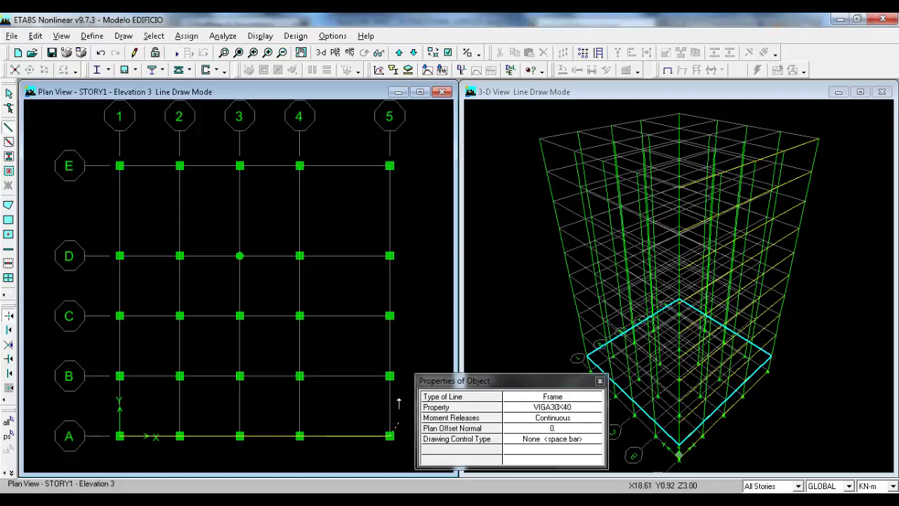
- Continue the VIGA30X40 beams bay by bay along grid line 5 from axis A to axis E
{"action": "left_click", "coordinate": [390, 376]}
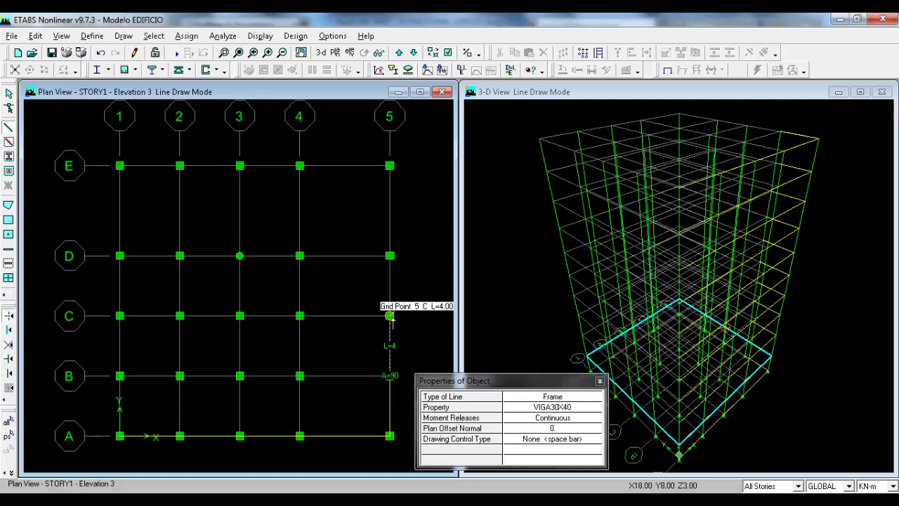
{"action": "left_click", "coordinate": [390, 315]}
{"action": "left_click", "coordinate": [390, 256]}
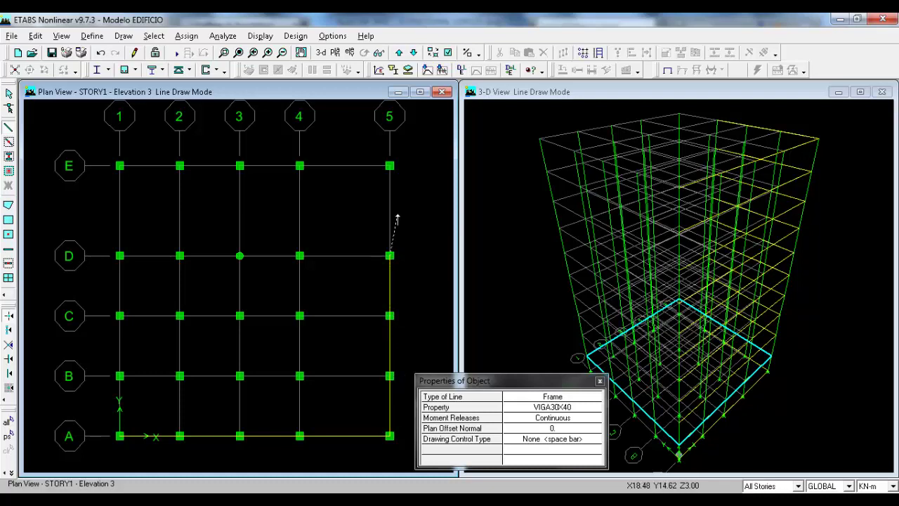
{"action": "double_click", "coordinate": [388, 167]}
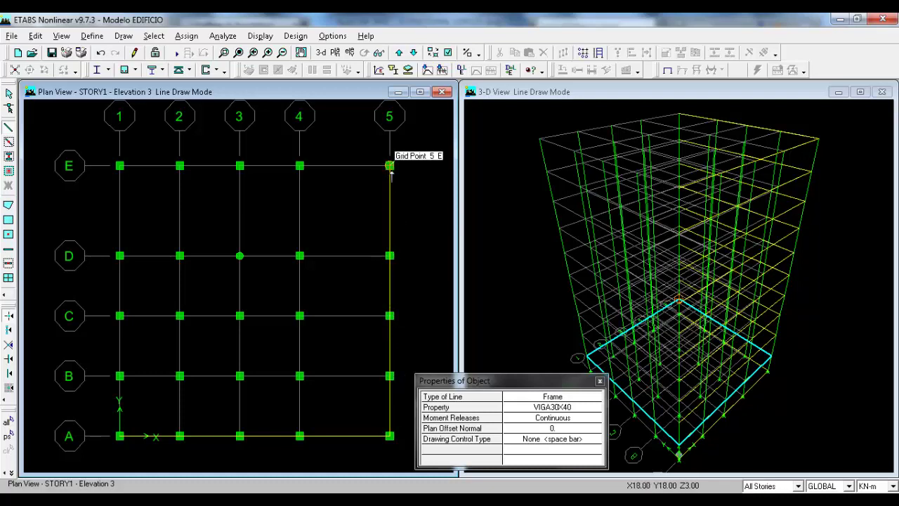
- Draw VIGA30X40 beams bay by bay along grid line 1 from axis A to axis E
{"action": "left_click", "coordinate": [120, 436]}
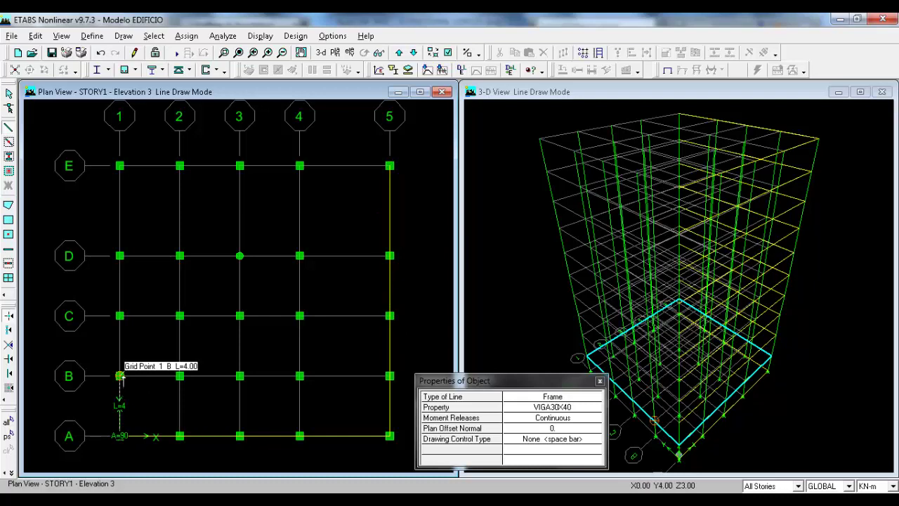
{"action": "left_click", "coordinate": [120, 376]}
{"action": "left_click", "coordinate": [120, 316]}
{"action": "left_click", "coordinate": [120, 256]}
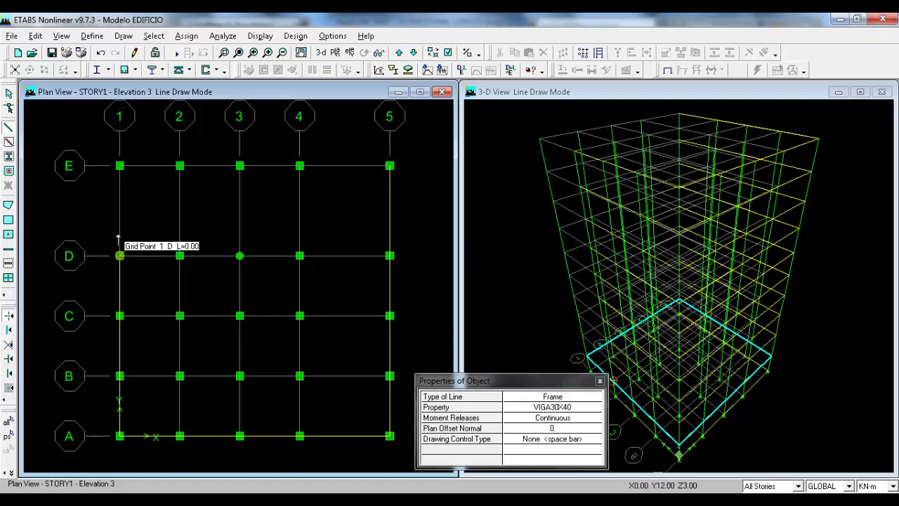
{"action": "double_click", "coordinate": [119, 167]}
- Draw VIGA30X40 beams bay by bay along axis E from grid line 1 to 5
{"action": "left_click", "coordinate": [119, 166]}
{"action": "left_click", "coordinate": [180, 166]}
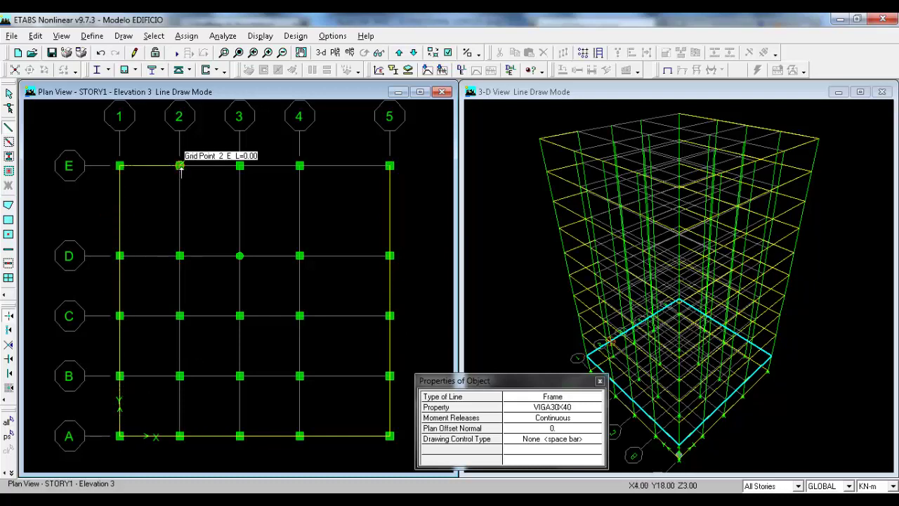
{"action": "left_click", "coordinate": [240, 167]}
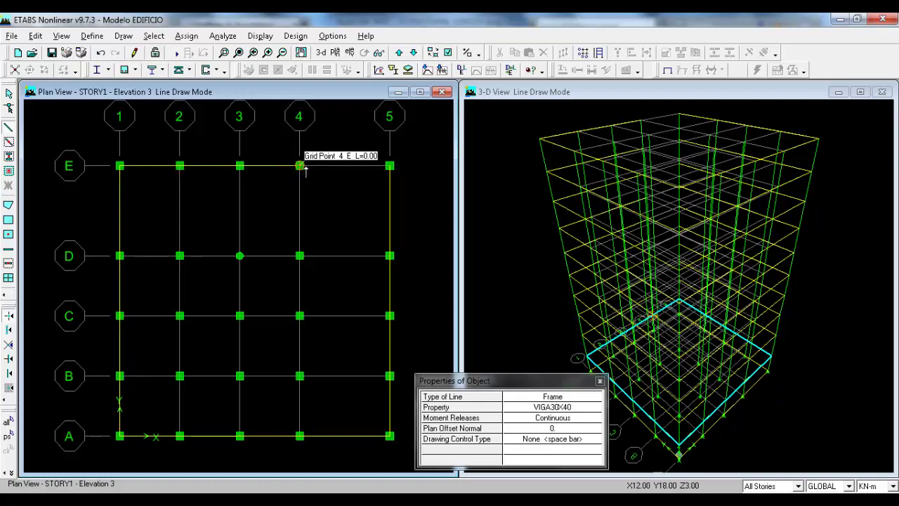
{"action": "left_click", "coordinate": [300, 166]}
{"action": "double_click", "coordinate": [390, 166]}
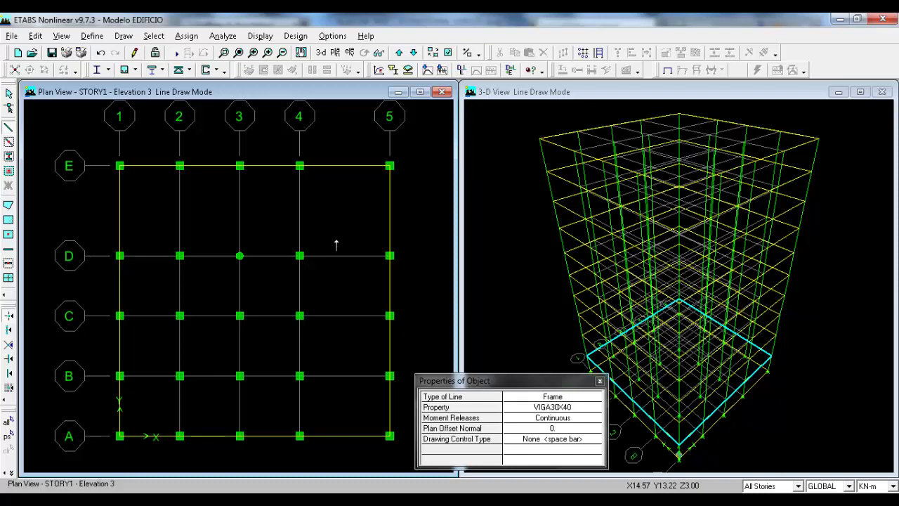
- Draw VIGA30X40 beams along grid line 2 from axis A to axis E
{"action": "left_click", "coordinate": [180, 435]}
{"action": "left_click", "coordinate": [180, 315]}
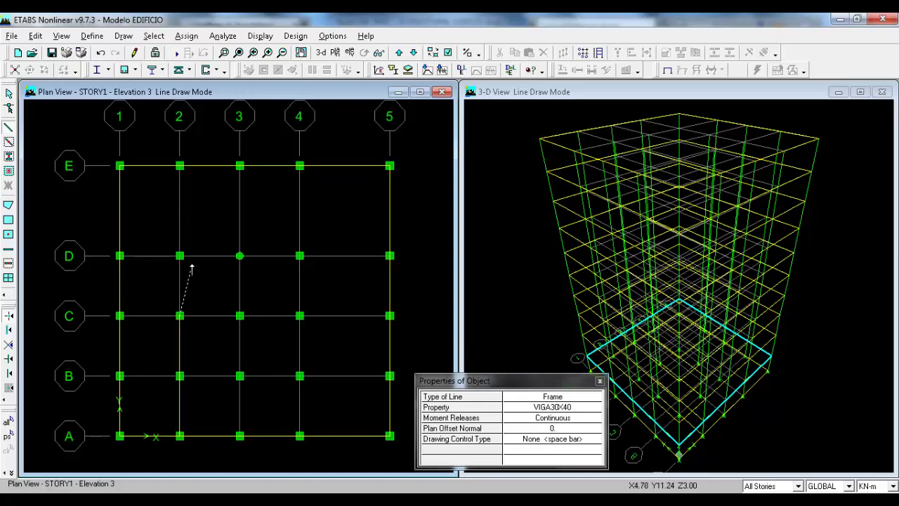
{"action": "left_click", "coordinate": [180, 255]}
{"action": "left_click", "coordinate": [180, 165]}
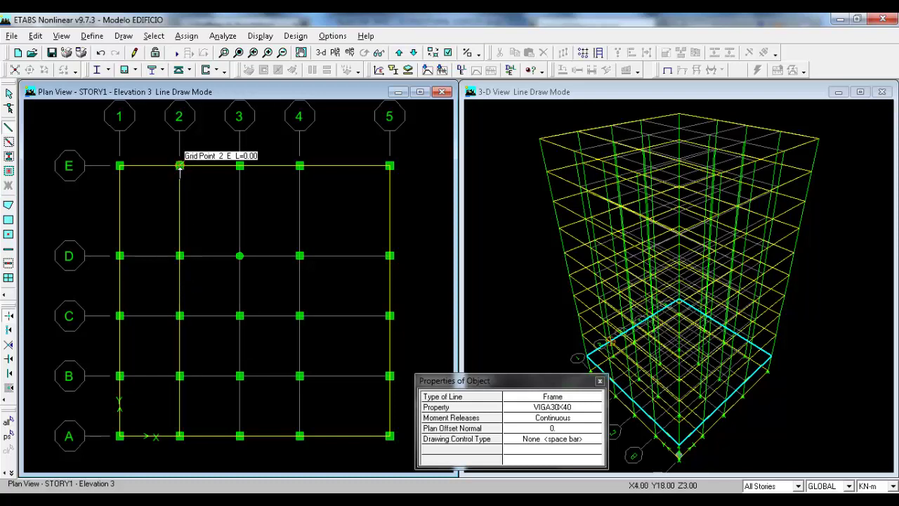
{"action": "key", "text": "Return"}
- Draw VIGA30X40 beams bay by bay along grid line 3 from axis A to axis E
{"action": "left_click", "coordinate": [239, 435]}
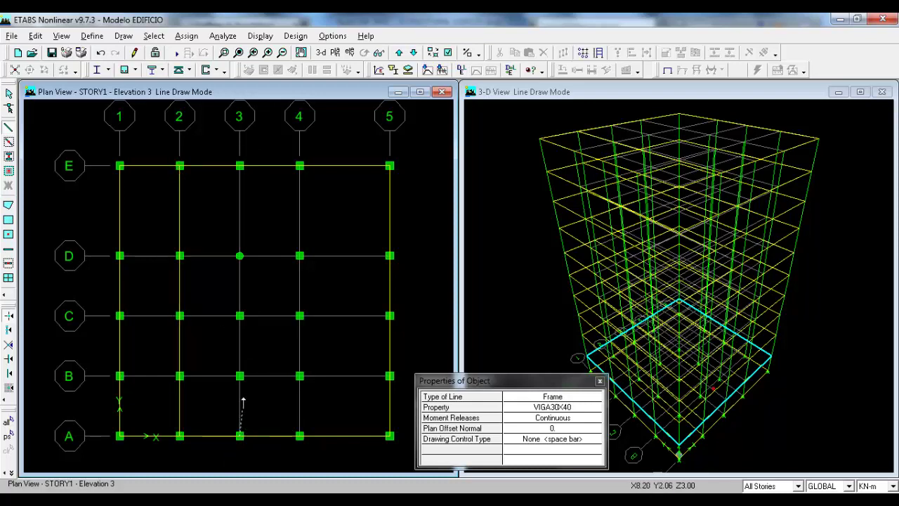
{"action": "left_click", "coordinate": [239, 375]}
{"action": "left_click", "coordinate": [240, 315]}
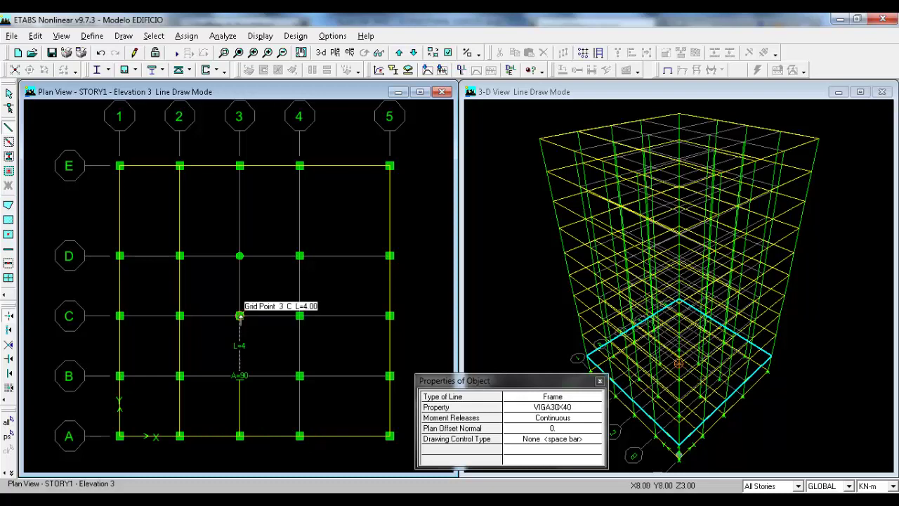
{"action": "left_click", "coordinate": [240, 255]}
{"action": "left_click", "coordinate": [239, 166]}
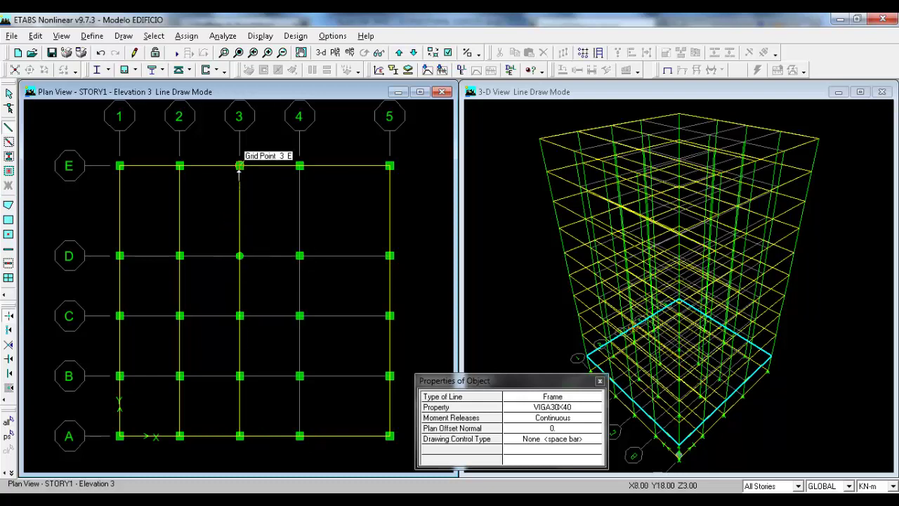
- Draw VIGA30X40 beams bay by bay along grid line 4 from axis A to axis E
{"action": "left_click", "coordinate": [299, 435]}
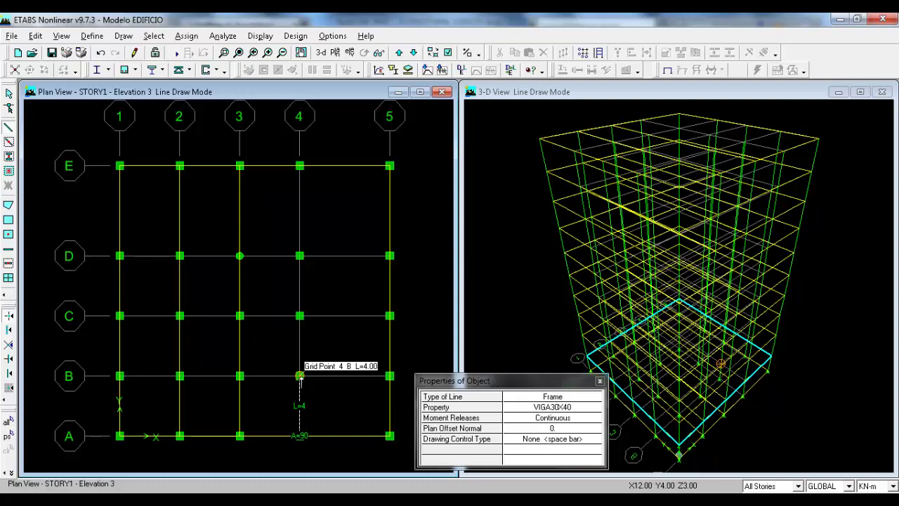
{"action": "left_click", "coordinate": [299, 376]}
{"action": "left_click", "coordinate": [299, 315]}
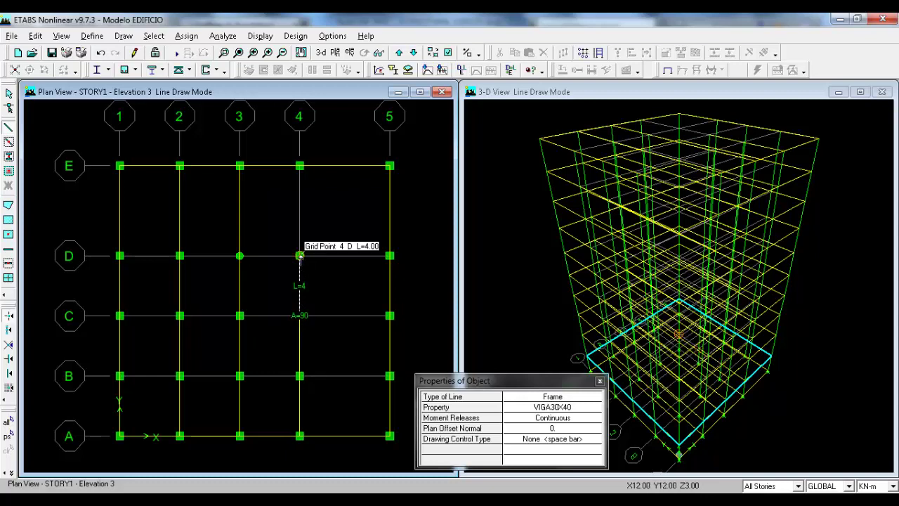
{"action": "left_click", "coordinate": [299, 256]}
{"action": "double_click", "coordinate": [299, 166]}
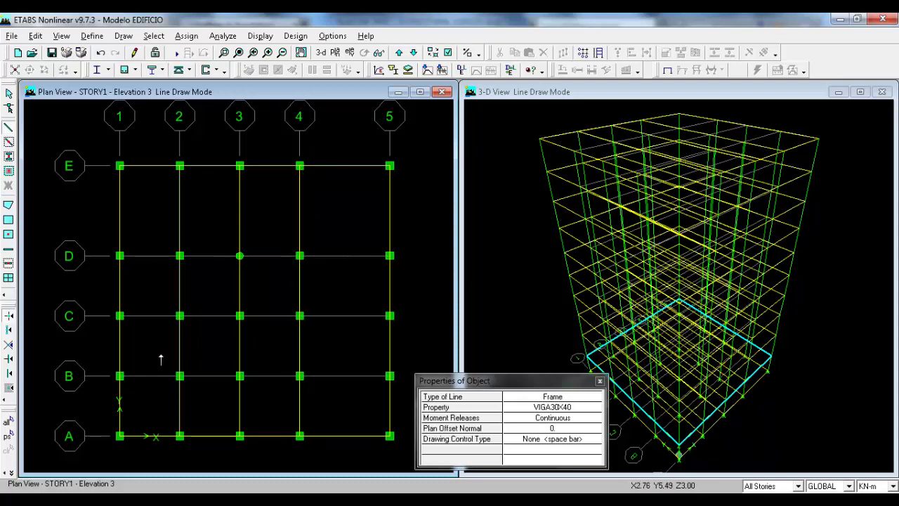
- Create the VIGA30X40 beams along axes B, C and D at once with Create Lines in Region
{"action": "left_click", "coordinate": [8, 141]}
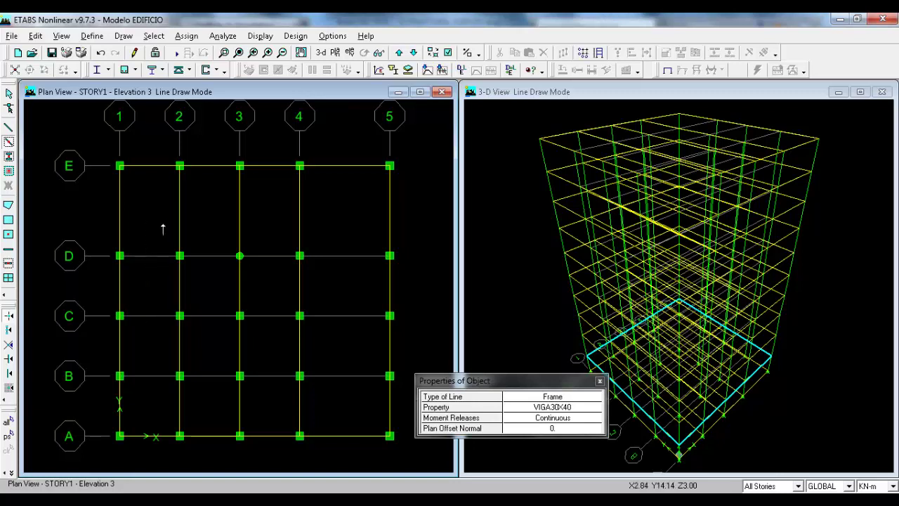
{"action": "mouse_move", "coordinate": [155, 225]}
{"action": "left_mouse_down"}
{"action": "mouse_move", "coordinate": [146, 302]}
{"action": "mouse_move", "coordinate": [391, 437]}
{"action": "mouse_move", "coordinate": [404, 407]}
{"action": "left_mouse_up"}
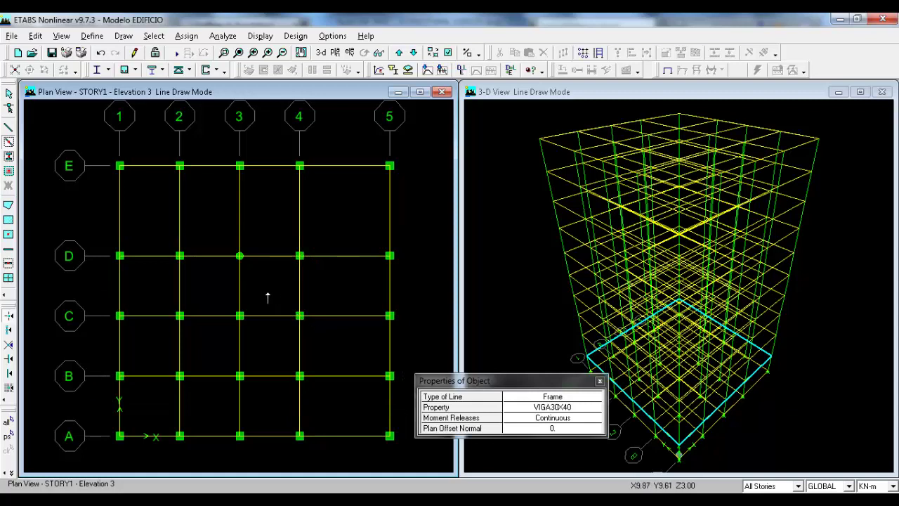
{"action": "key", "text": "Escape"}
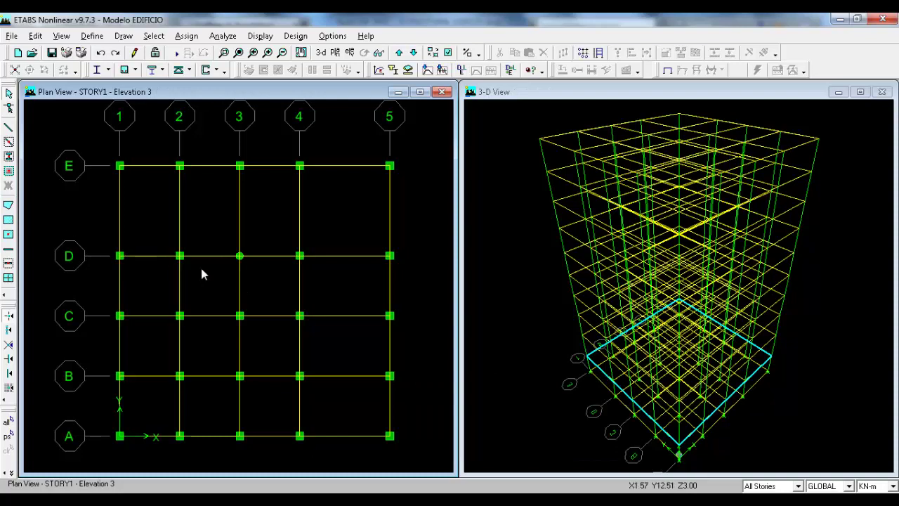
- Try to delete the beam on grid line 3 between axes C and D on all stories
{"action": "left_click", "coordinate": [239, 283]}
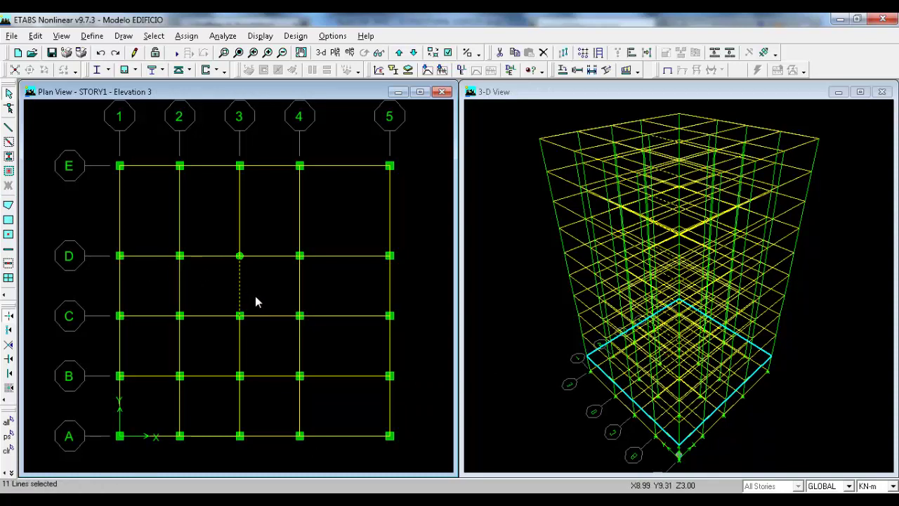
{"action": "key", "text": "Delete"}
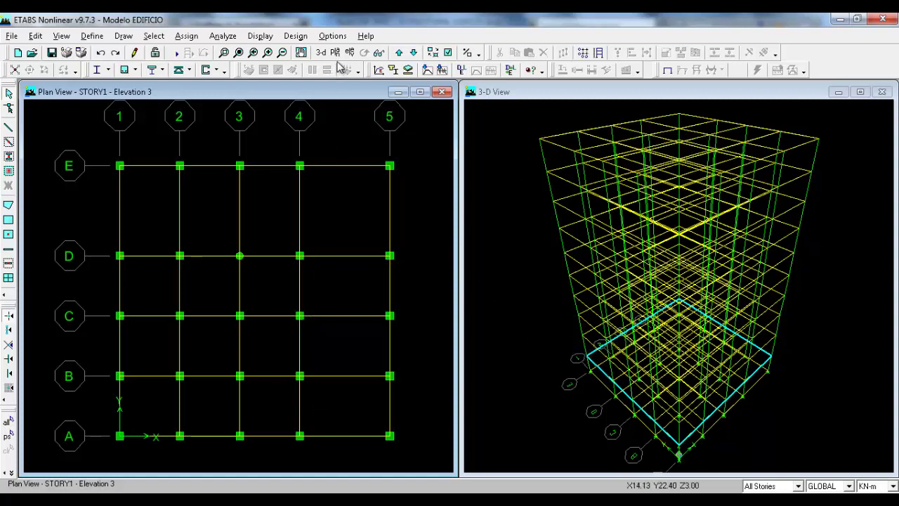
- Delete all the beams in the BASE plan, with the story scope set to One Story
{"action": "left_click", "coordinate": [412, 53]}
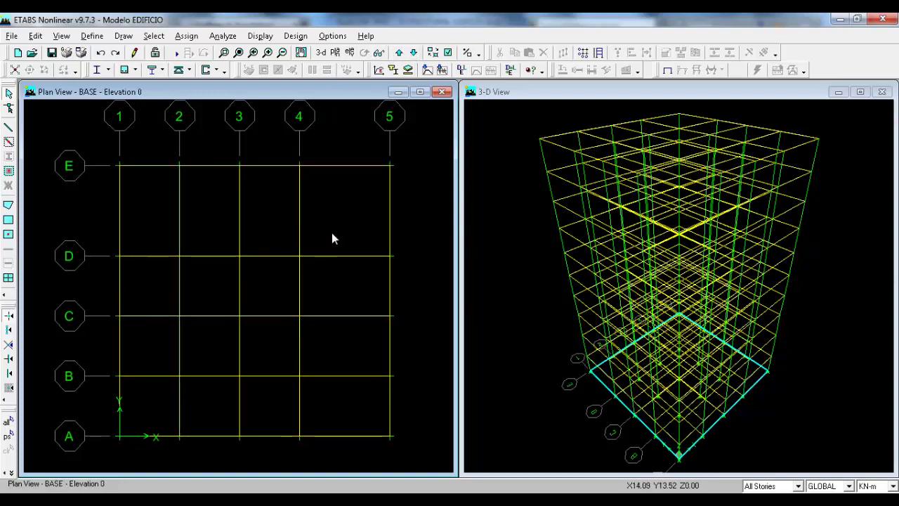
{"action": "left_click", "coordinate": [760, 485]}
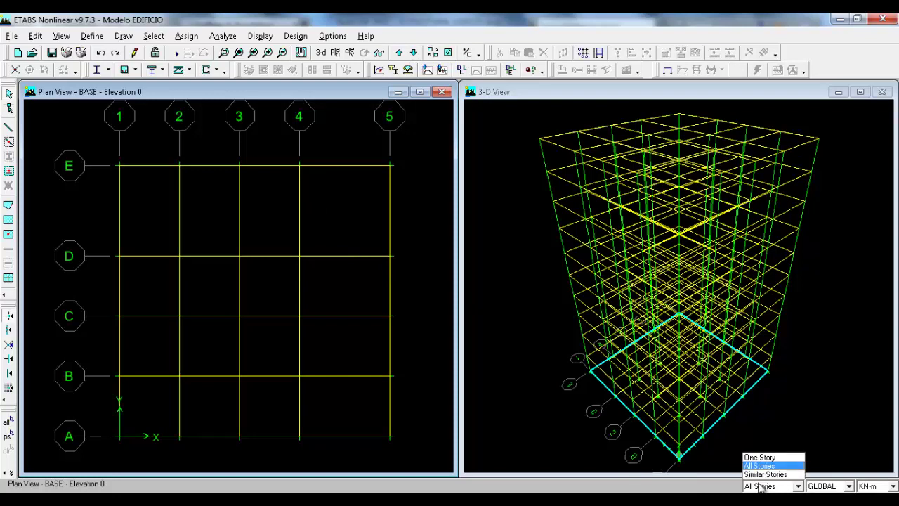
{"action": "key", "text": "Up"}
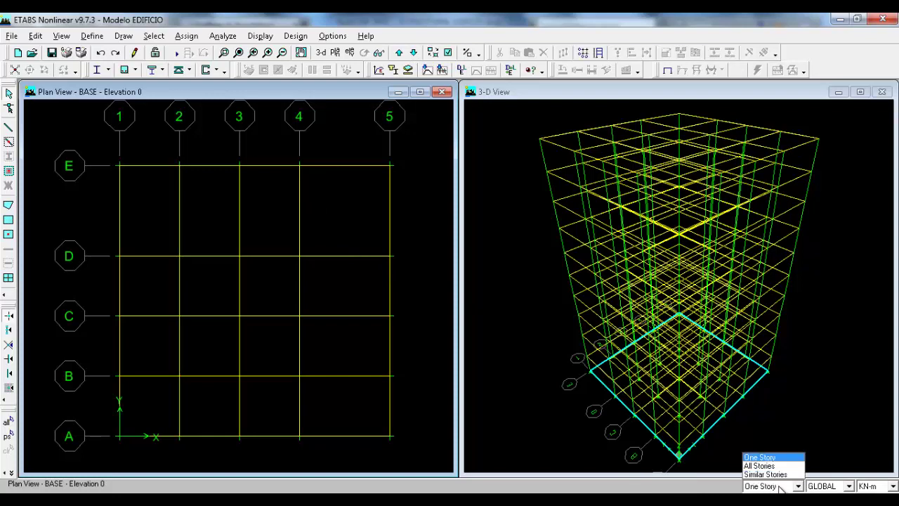
{"action": "left_click", "coordinate": [772, 458]}
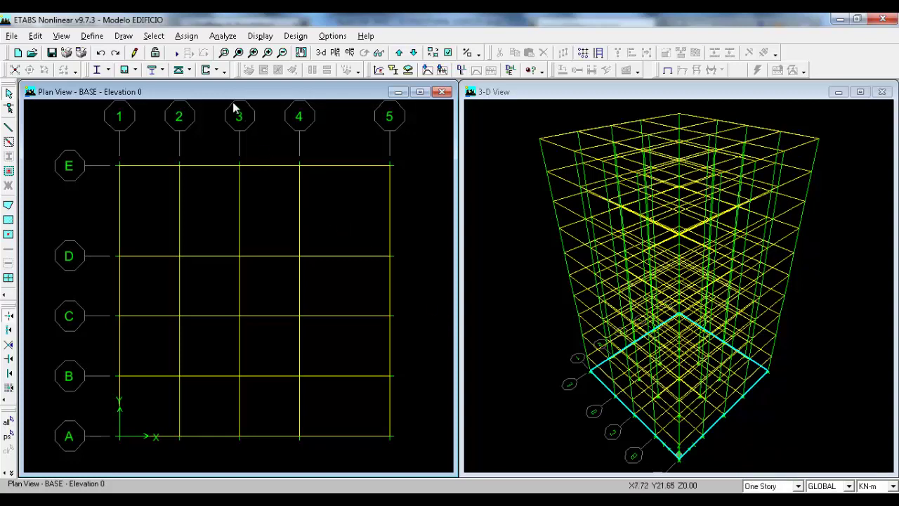
{"action": "left_click_drag", "start_coordinate": [99, 146], "coordinate": [418, 455]}
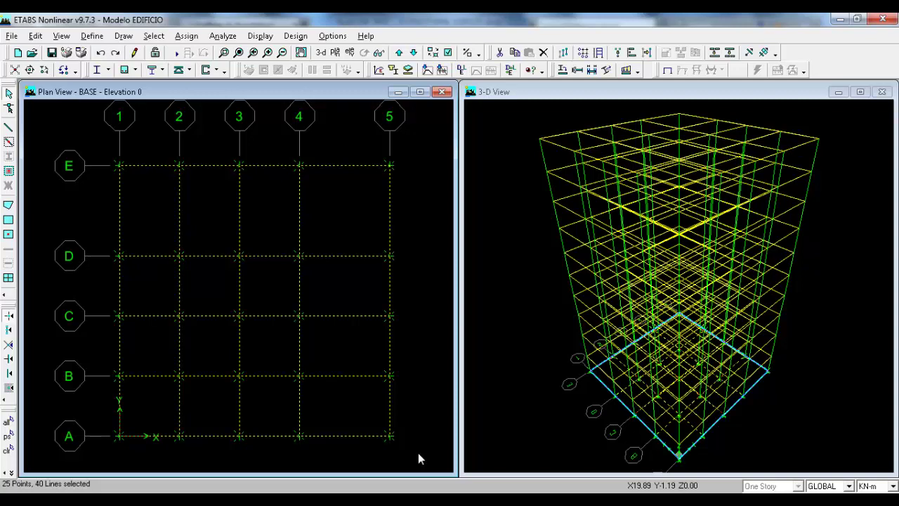
{"action": "key", "text": "ctrl+q"}
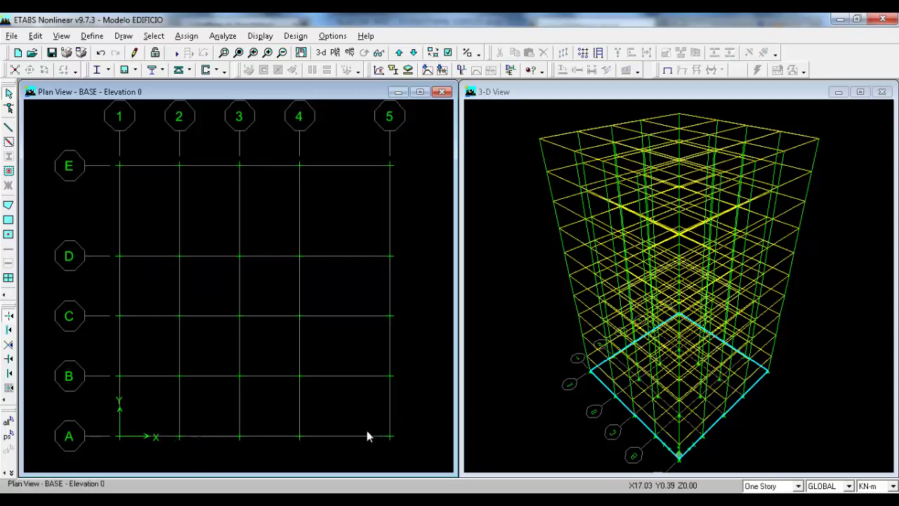
- Examine the beam layout in plan story by story, going up from the BASE level
{"action": "left_click", "coordinate": [398, 53]}
{"action": "left_click", "coordinate": [399, 52]}
{"action": "left_click", "coordinate": [399, 52]}
{"action": "left_click", "coordinate": [399, 52]}
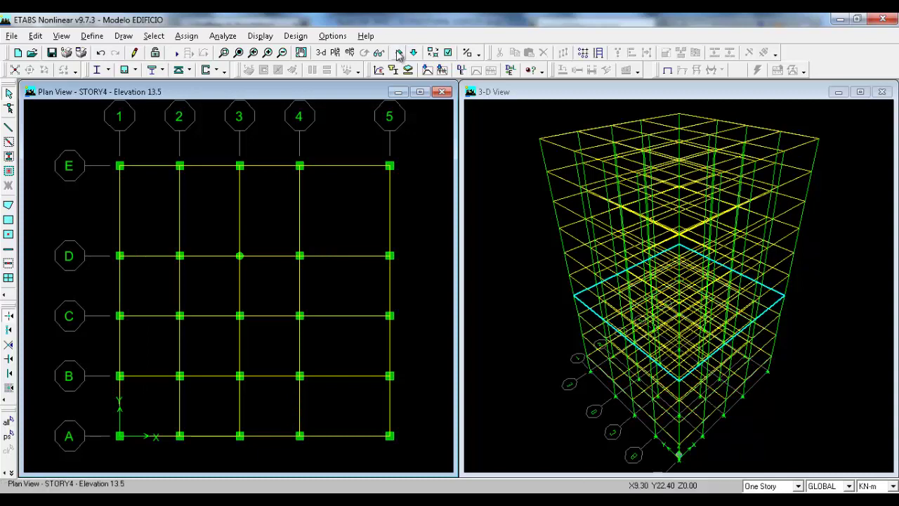
{"action": "left_click", "coordinate": [399, 52]}
{"action": "left_click", "coordinate": [398, 53]}
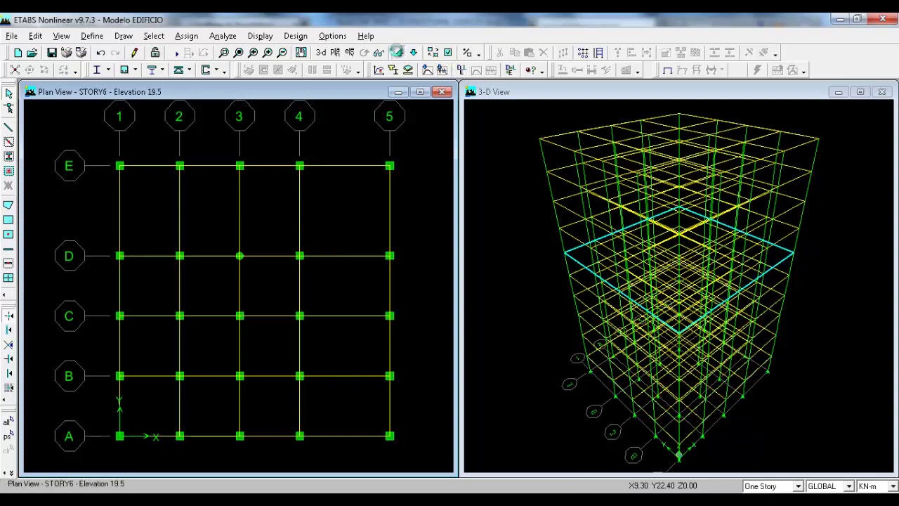
{"action": "left_click", "coordinate": [399, 53]}
{"action": "left_click", "coordinate": [398, 53]}
{"action": "left_click", "coordinate": [398, 53]}
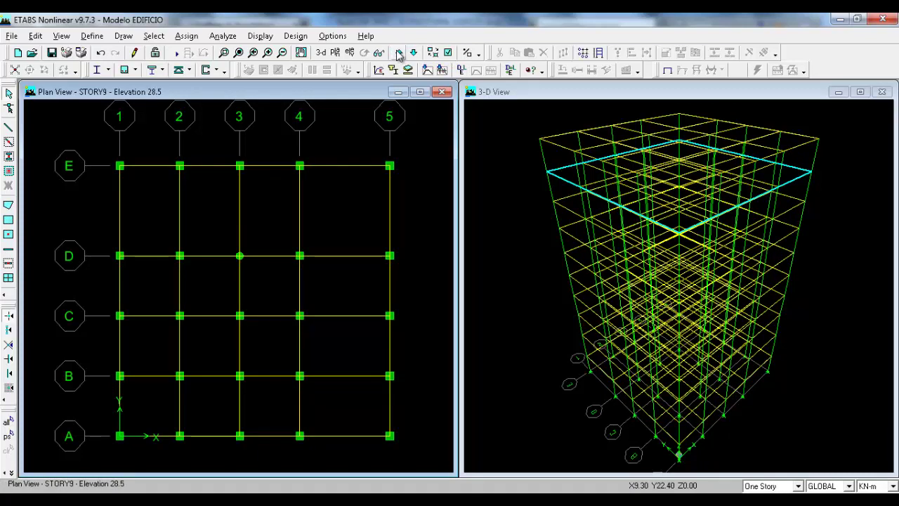
{"action": "left_click", "coordinate": [398, 52]}
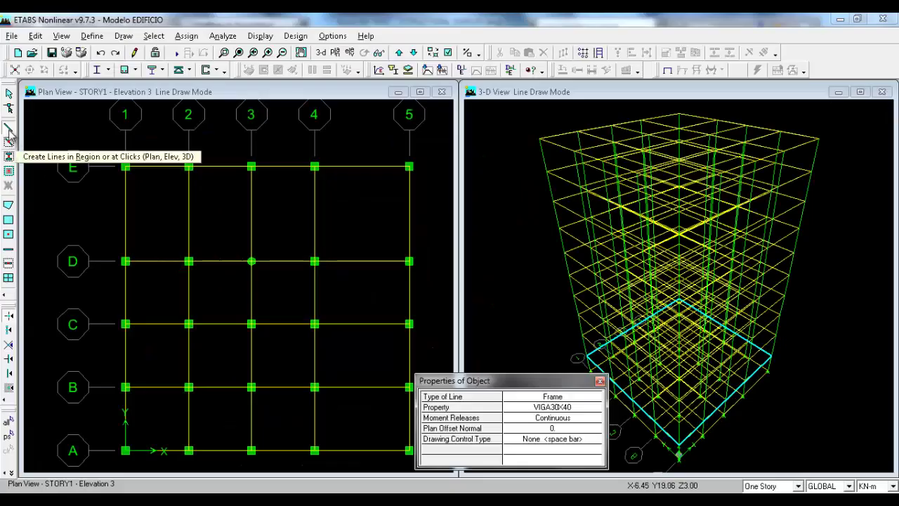
- Draw VIG25X40 beams from grid line 1 to 5 through the midpoints between axes D and E on all stories
{"action": "left_click", "coordinate": [9, 130]}
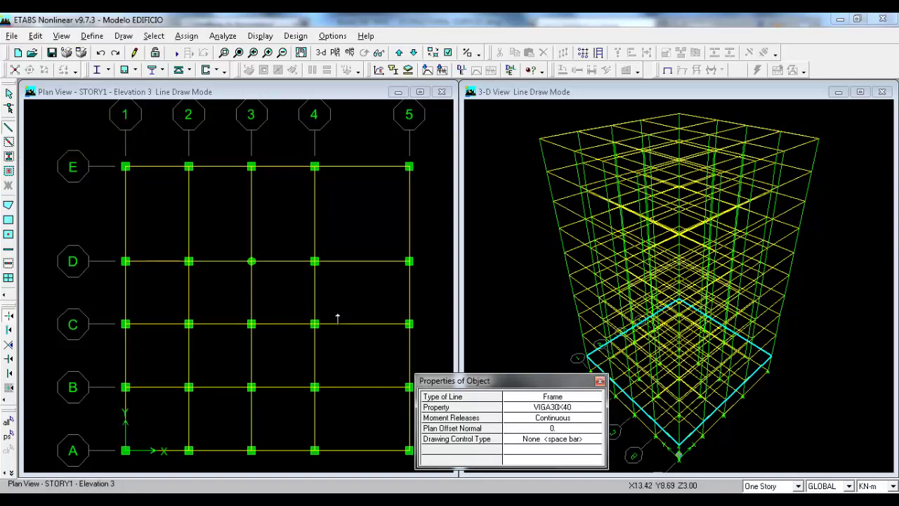
{"action": "left_click", "coordinate": [552, 409]}
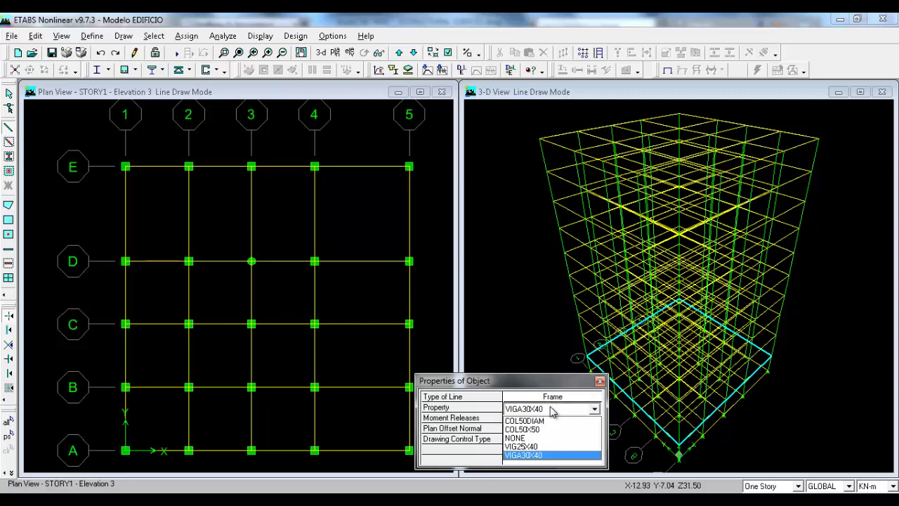
{"action": "left_click", "coordinate": [517, 445]}
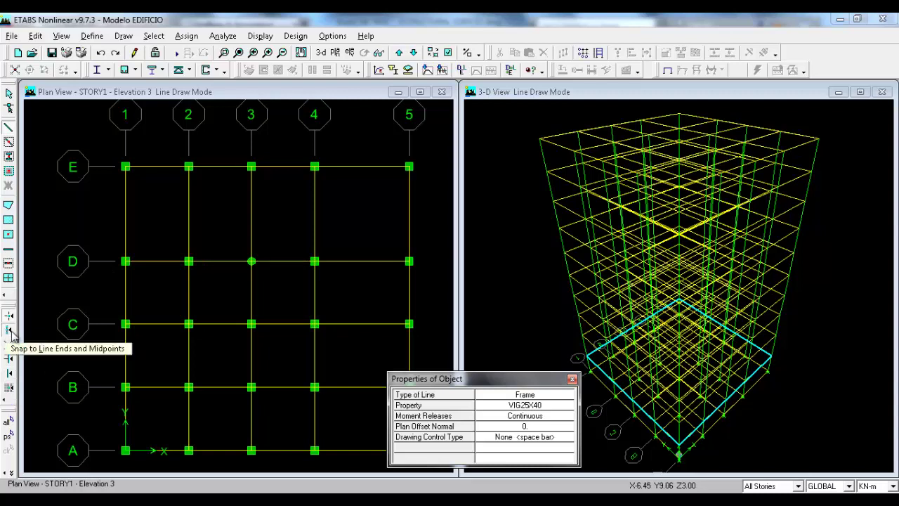
{"action": "left_click", "coordinate": [125, 213]}
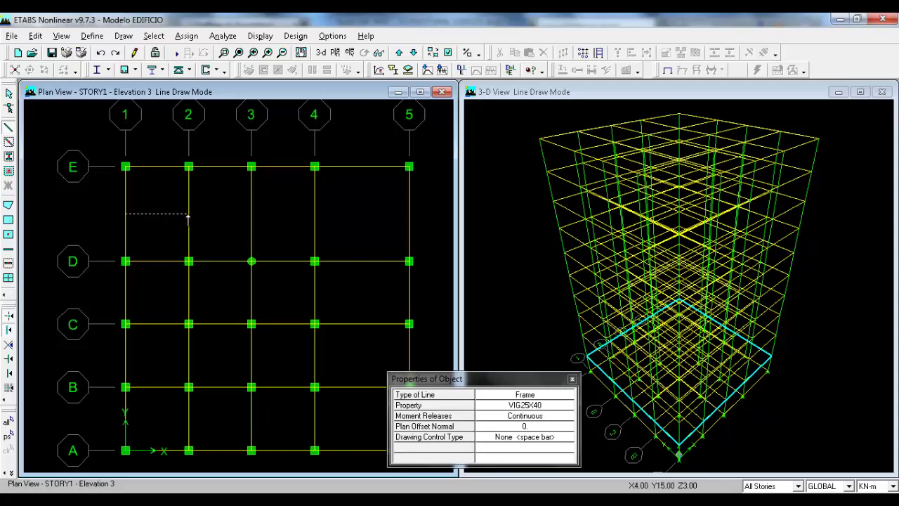
{"action": "left_click", "coordinate": [251, 214]}
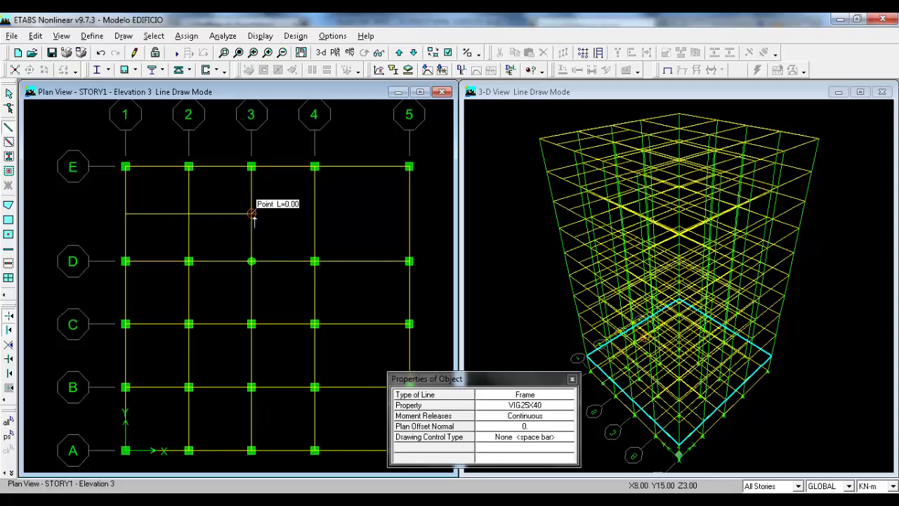
{"action": "left_click", "coordinate": [314, 213]}
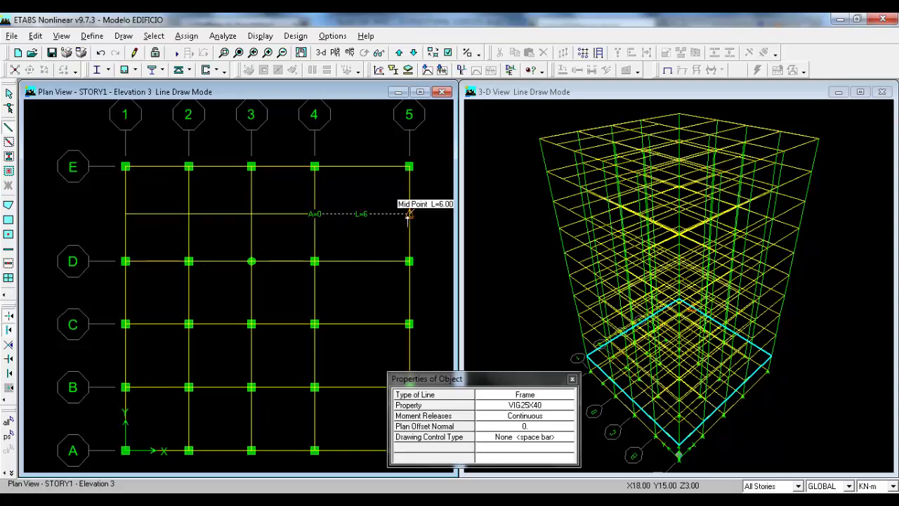
{"action": "double_click", "coordinate": [409, 214]}
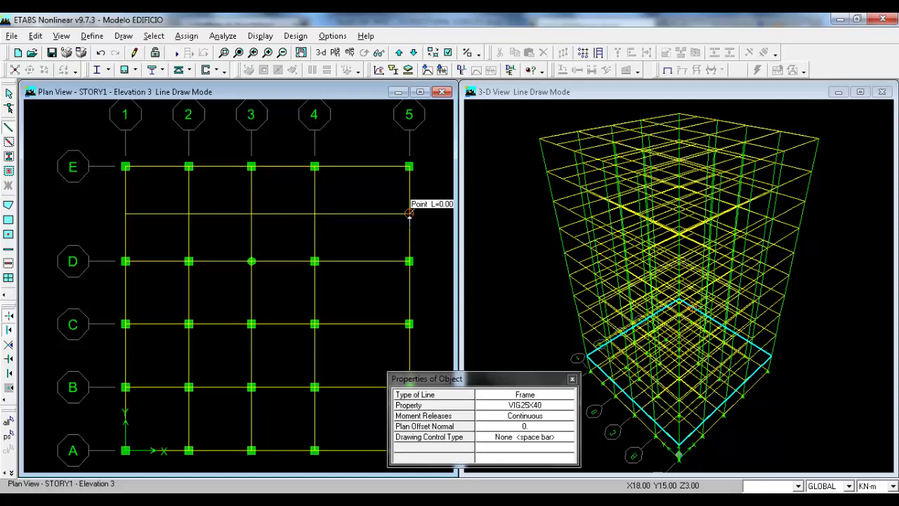
- Draw VIG25X40 beams from grid line 1 to 4 between axes C and D at about Y=10.65, snapping to lines and edges
{"action": "left_click", "coordinate": [10, 376]}
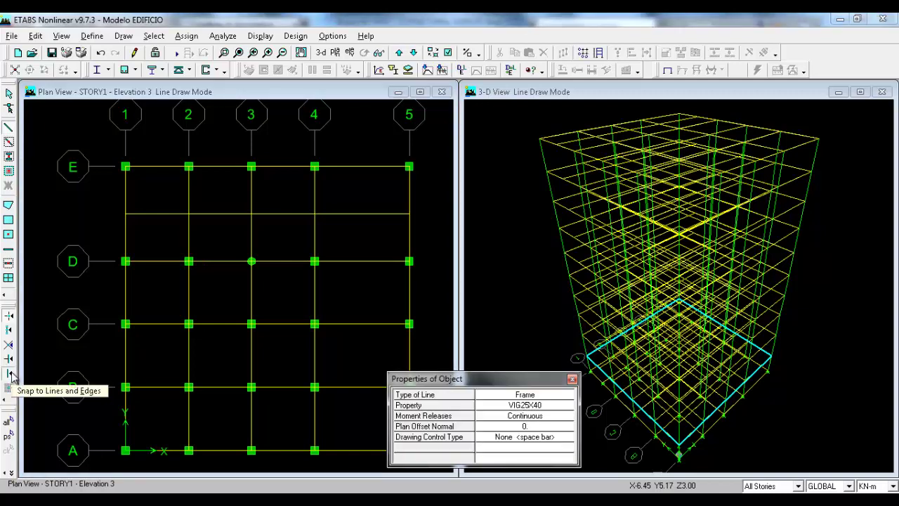
{"action": "left_click", "coordinate": [125, 281]}
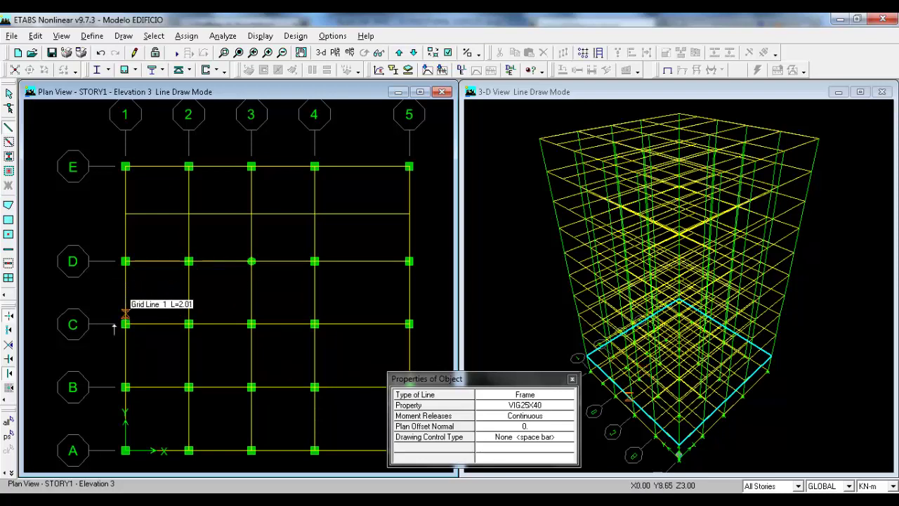
{"action": "left_click", "coordinate": [9, 361]}
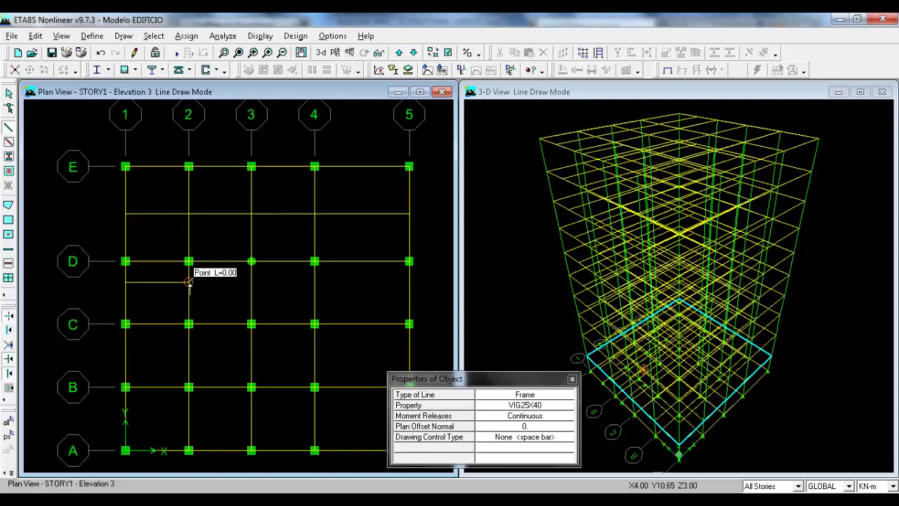
{"action": "double_click", "coordinate": [251, 282]}
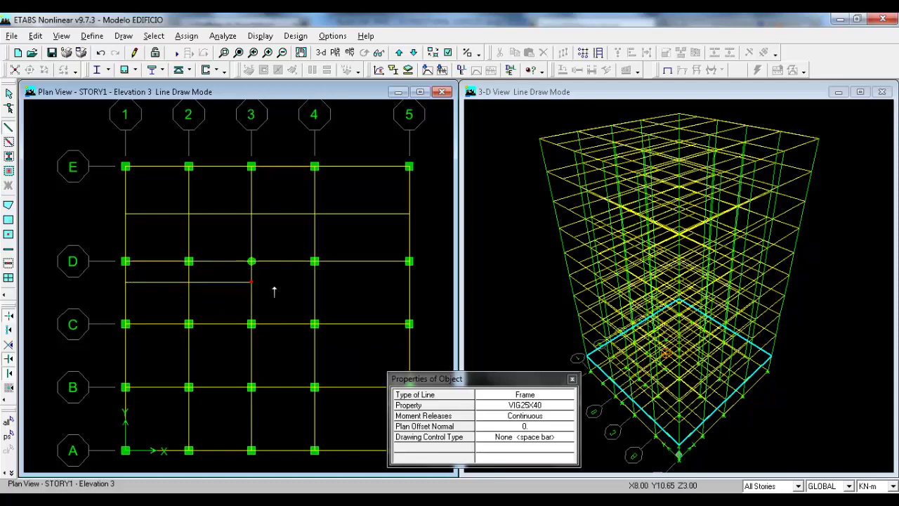
{"action": "double_click", "coordinate": [315, 282]}
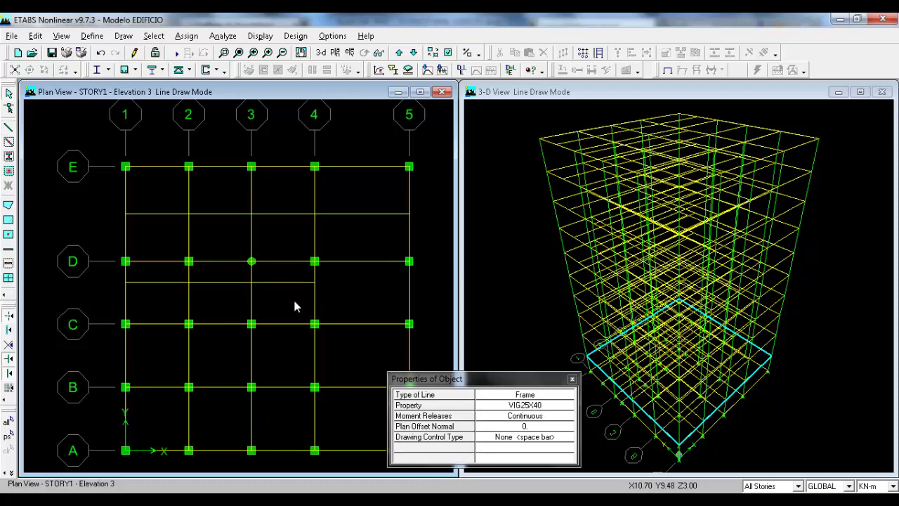
- Undo the VIG25X40 beams drawn between axes C and D at about Y=10.65
{"action": "key", "text": "Escape"}
{"action": "key", "text": "ctrl+z"}
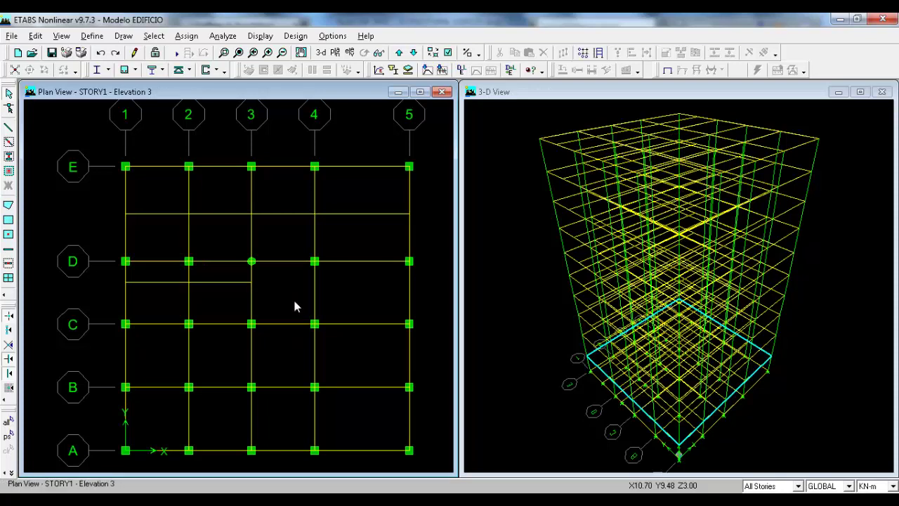
{"action": "key", "text": "ctrl+z"}
{"action": "key", "text": "ctrl+z"}
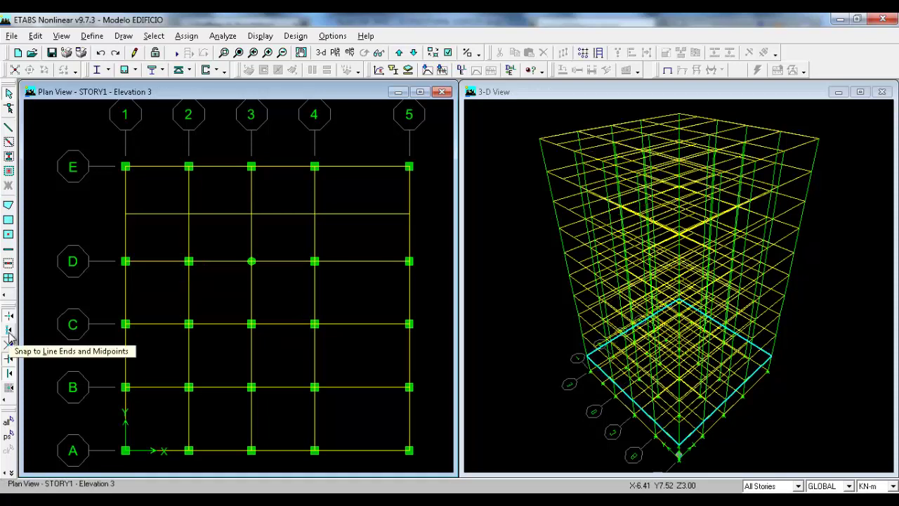
- Draw VIG25X40 beams from grid line 1 to 5 through the midpoints between axes C and D on all stories, snapping to line ends and midpoints
{"action": "left_click", "coordinate": [9, 332]}
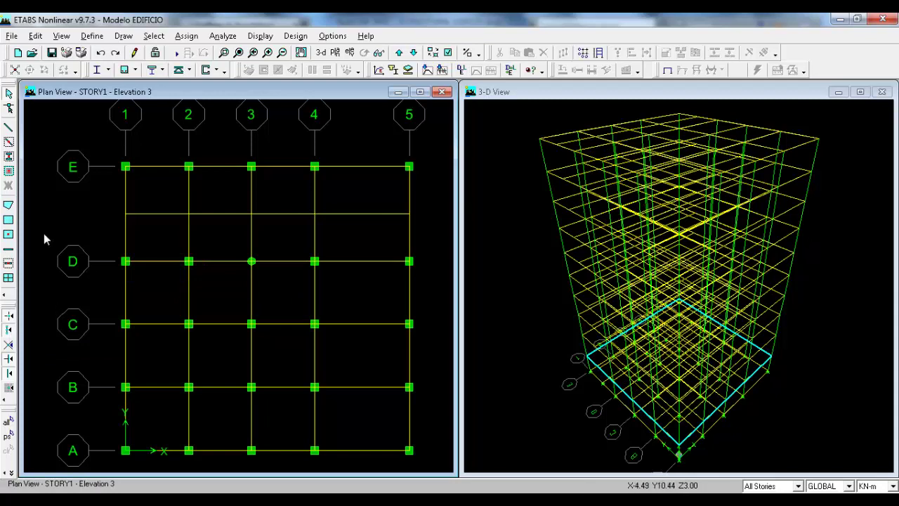
{"action": "left_click", "coordinate": [9, 127]}
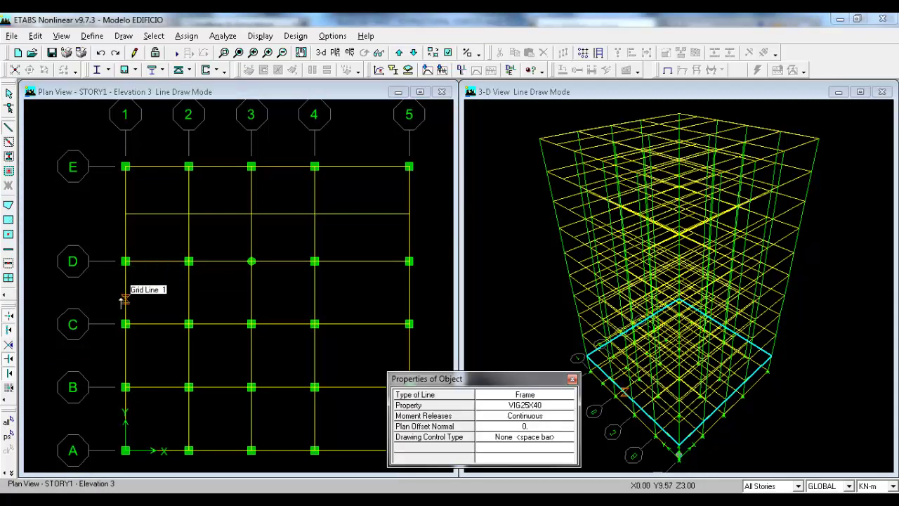
{"action": "left_click", "coordinate": [125, 292]}
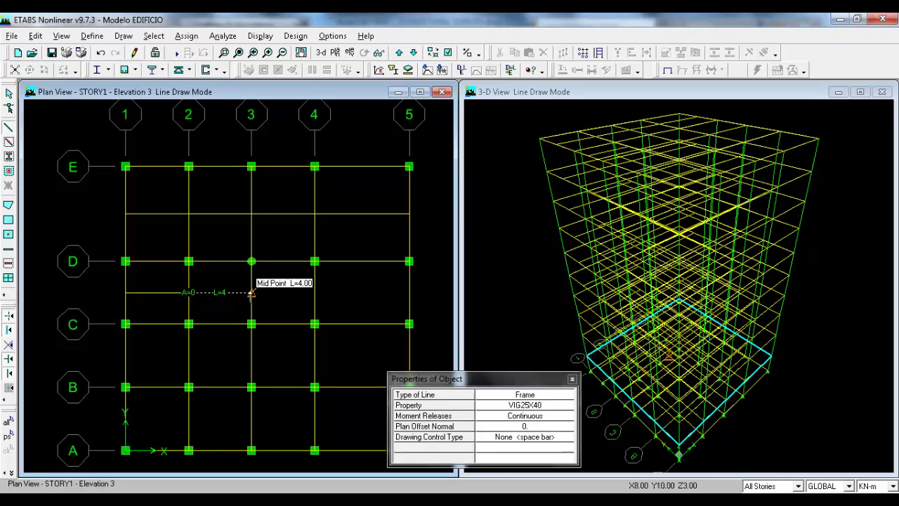
{"action": "left_click", "coordinate": [411, 293]}
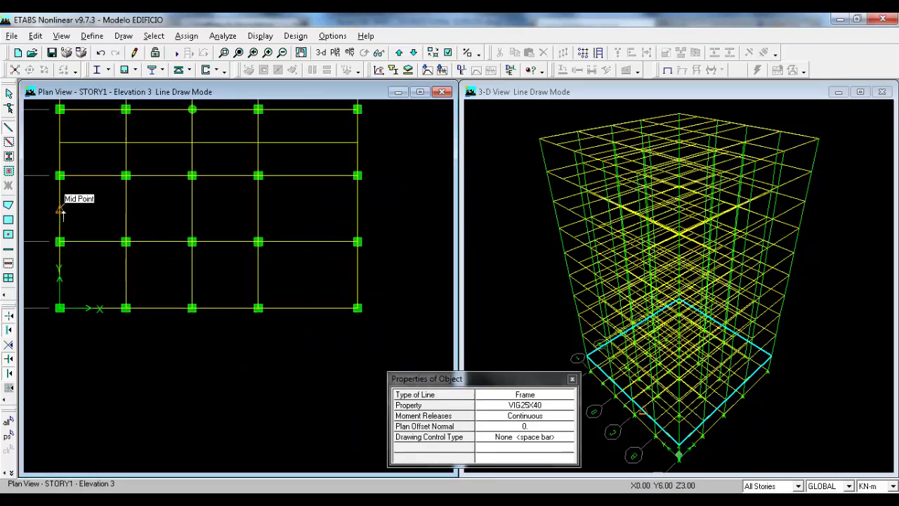
- Draw VIG25X40 beams from grid line 1 to 5 through the midpoints between axes B and C on all stories
{"action": "left_click", "coordinate": [61, 209]}
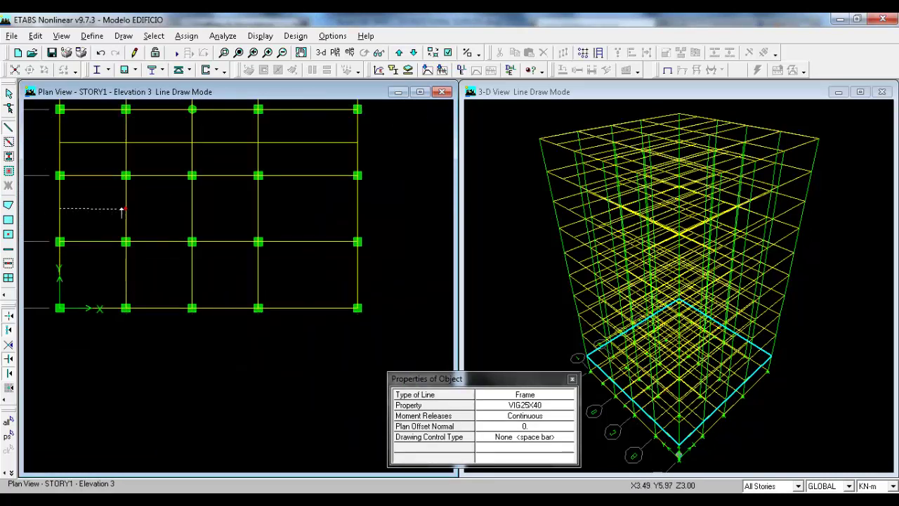
{"action": "left_click", "coordinate": [191, 209]}
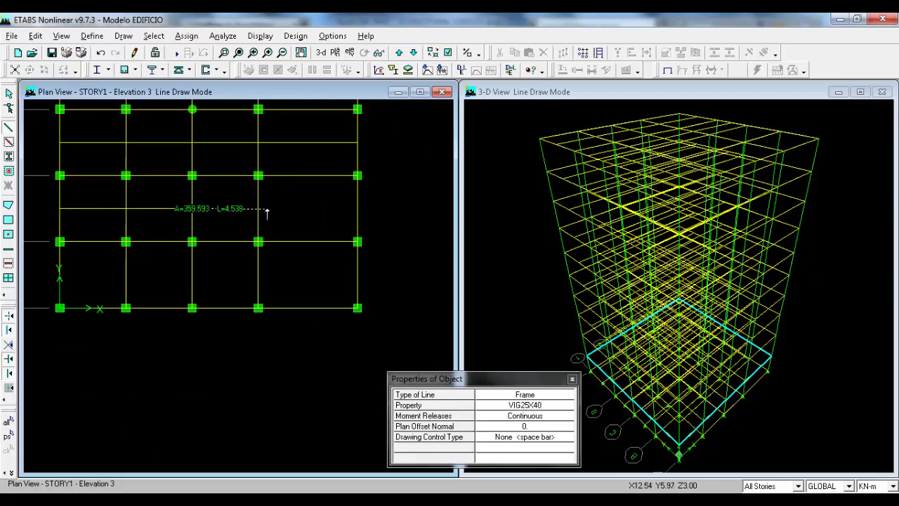
{"action": "left_click", "coordinate": [258, 208]}
{"action": "left_click", "coordinate": [358, 208]}
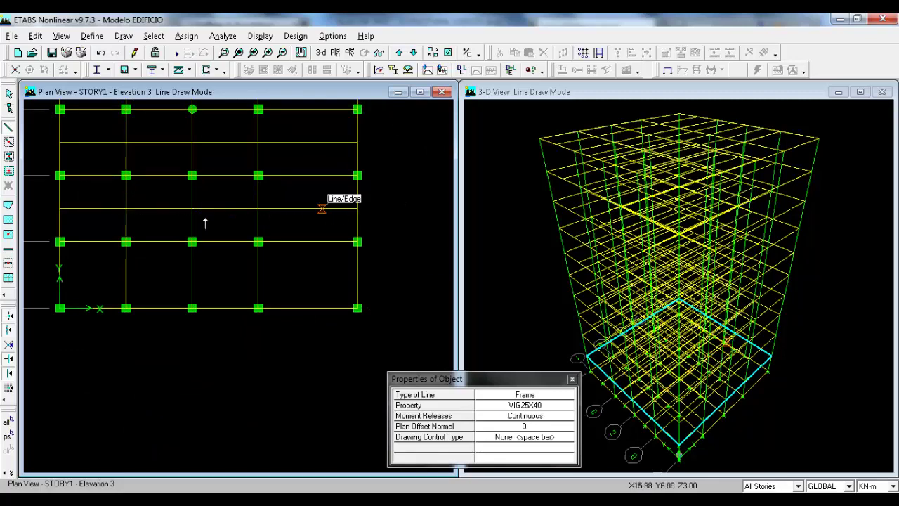
- Draw VIG25X40 beams from grid line 1 to 4 through the midpoints between axes A and B on all stories
{"action": "middle_click_drag", "start_coordinate": [162, 229], "coordinate": [194, 321]}
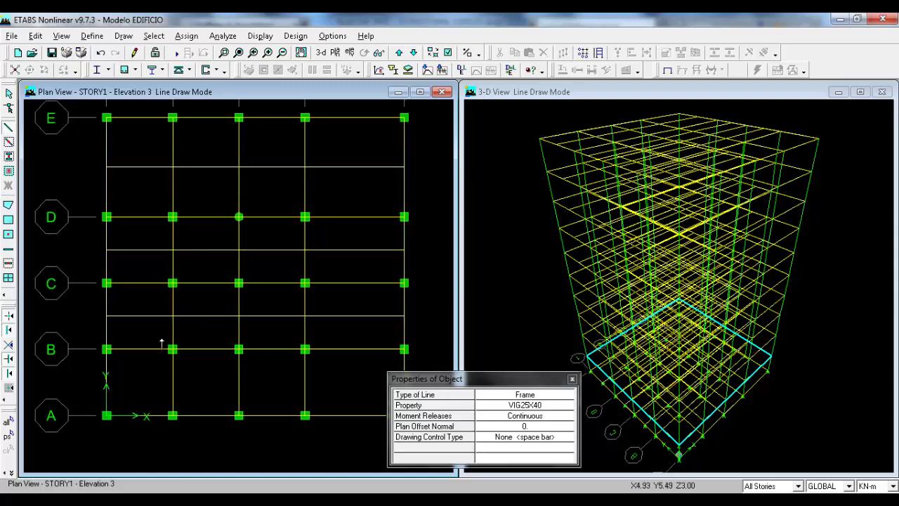
{"action": "left_click", "coordinate": [239, 382]}
{"action": "left_click", "coordinate": [305, 382]}
{"action": "middle_click_drag", "start_coordinate": [288, 372], "coordinate": [212, 361]}
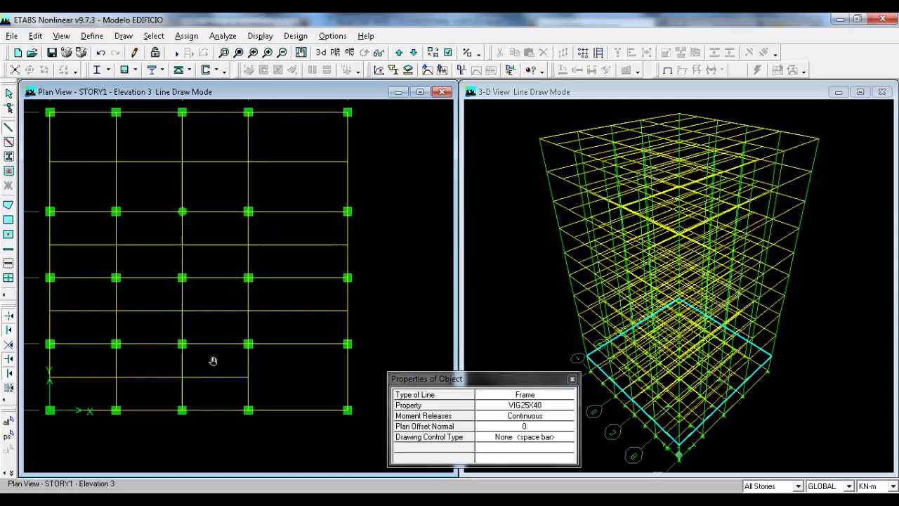